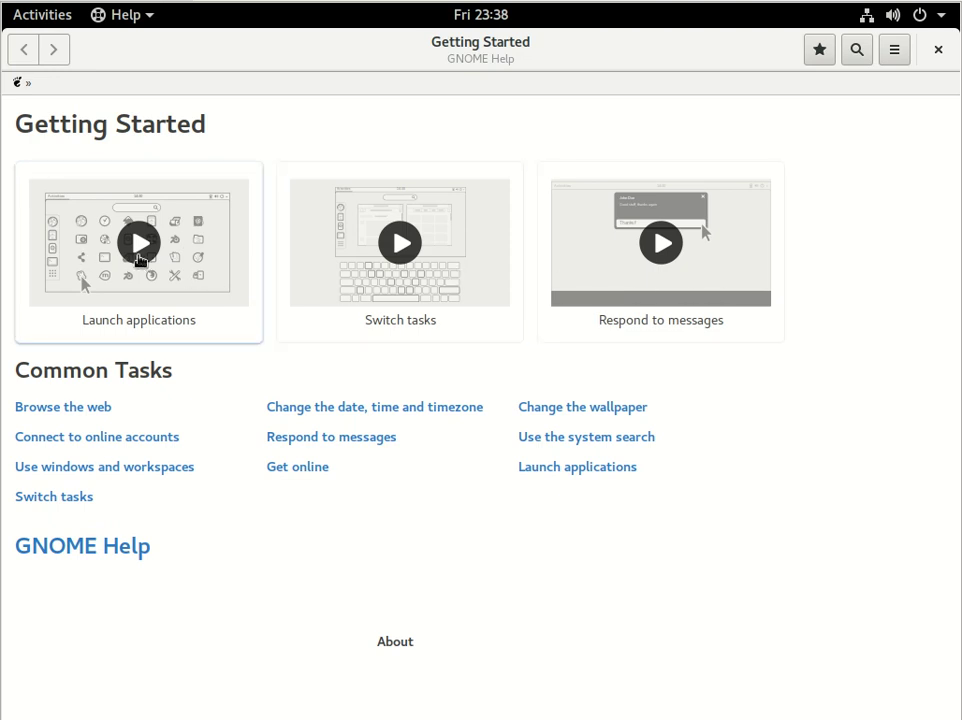
- Watch the Launch applications video in the Getting Started guide, and close the video and the help window
click(558, 223)
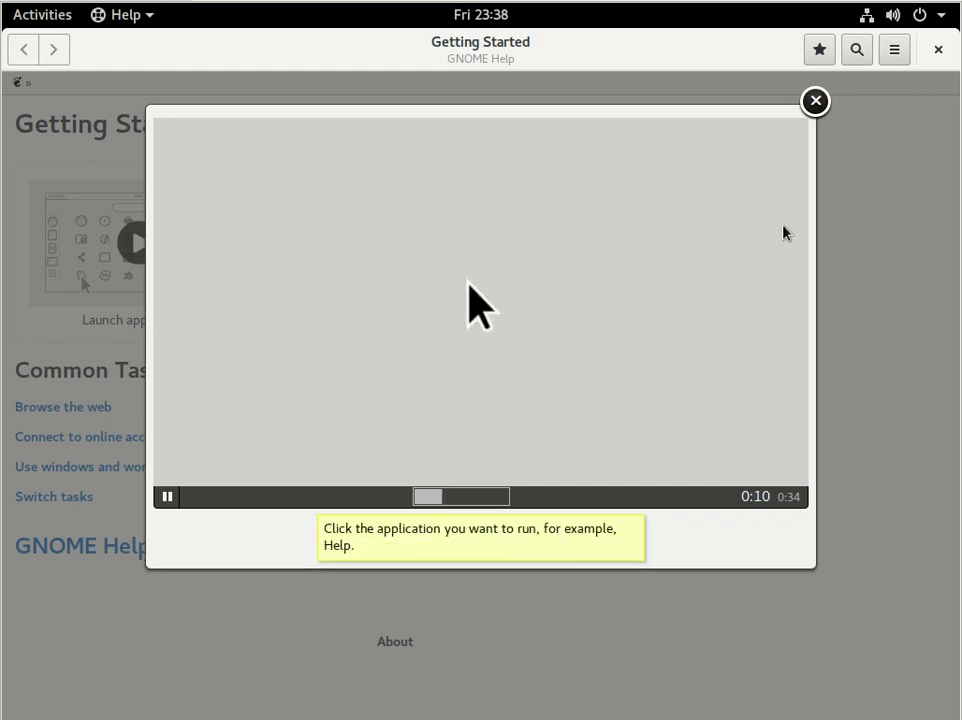
click(815, 101)
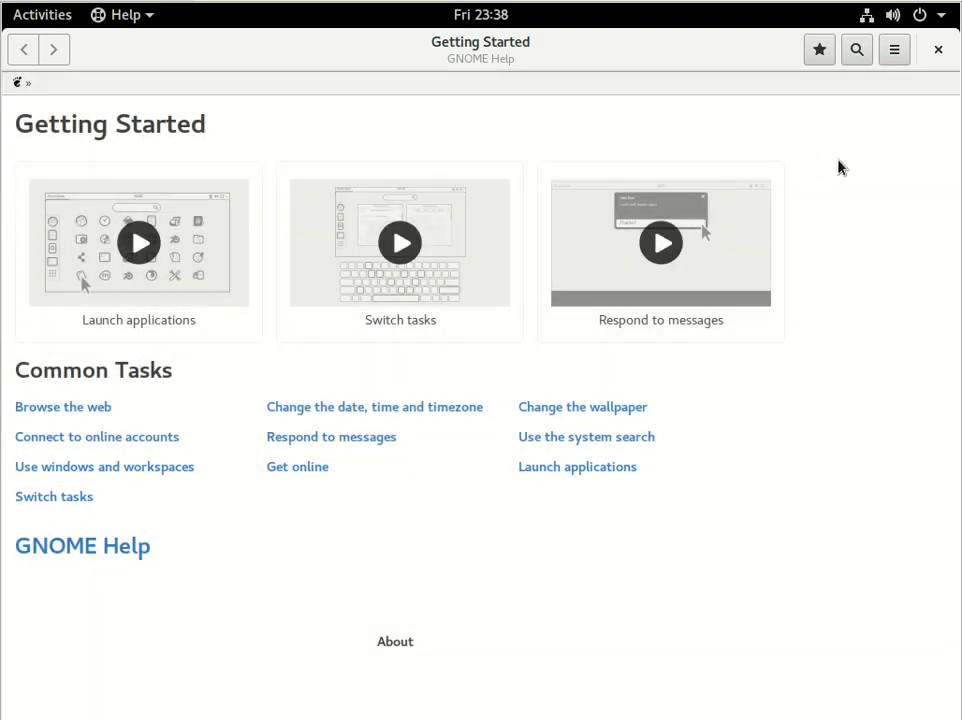
click(938, 49)
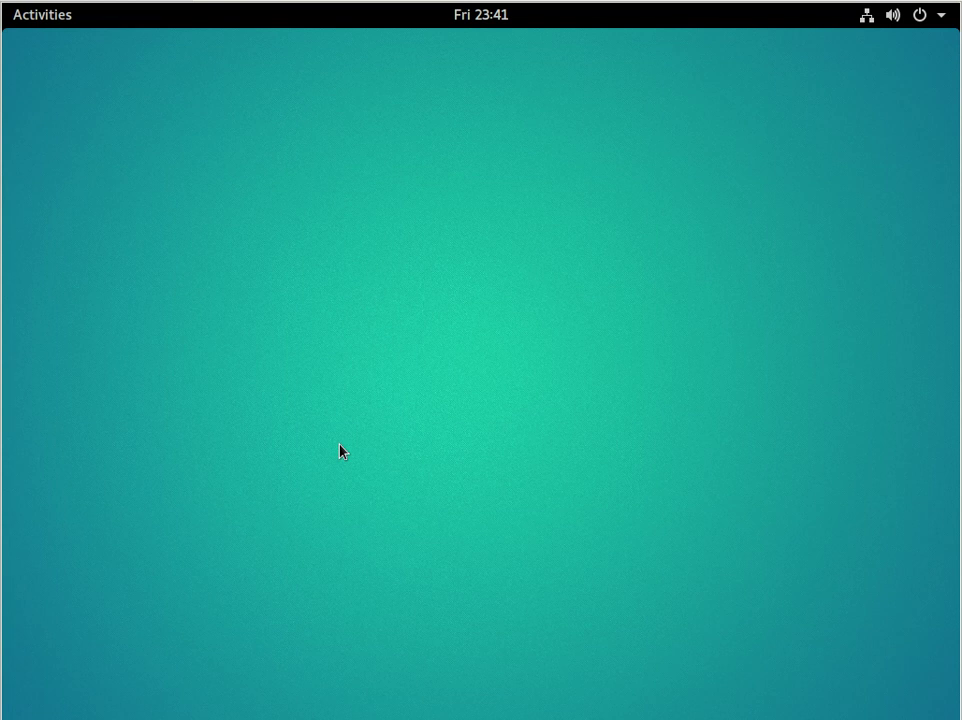
- Switch to the Files file manager at the Home folder and shift its window slightly on the desktop
click(35, 14)
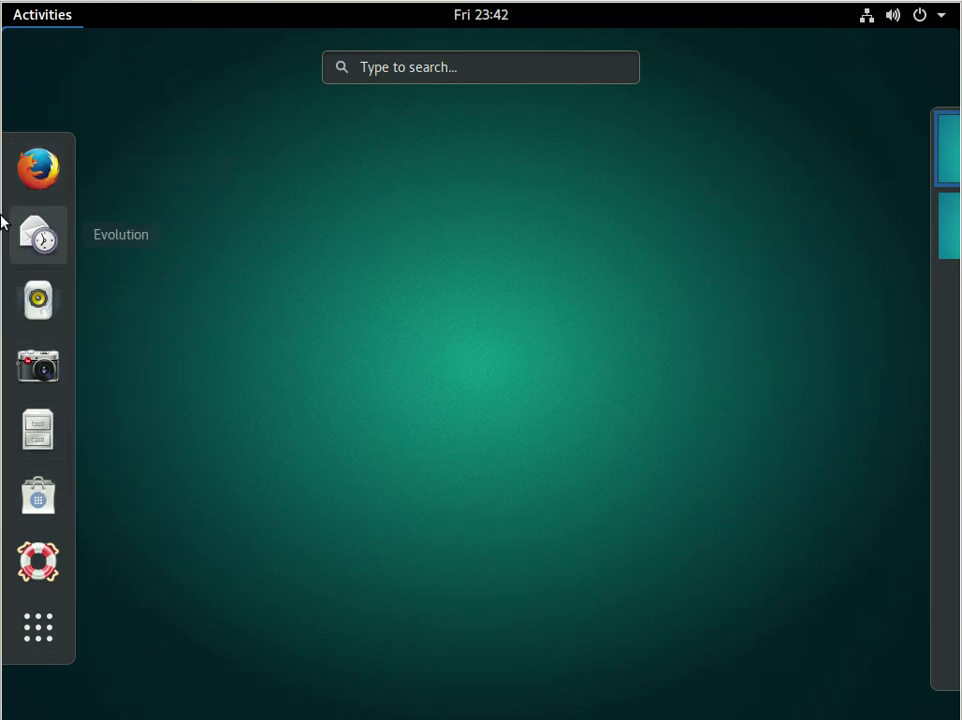
click(47, 454)
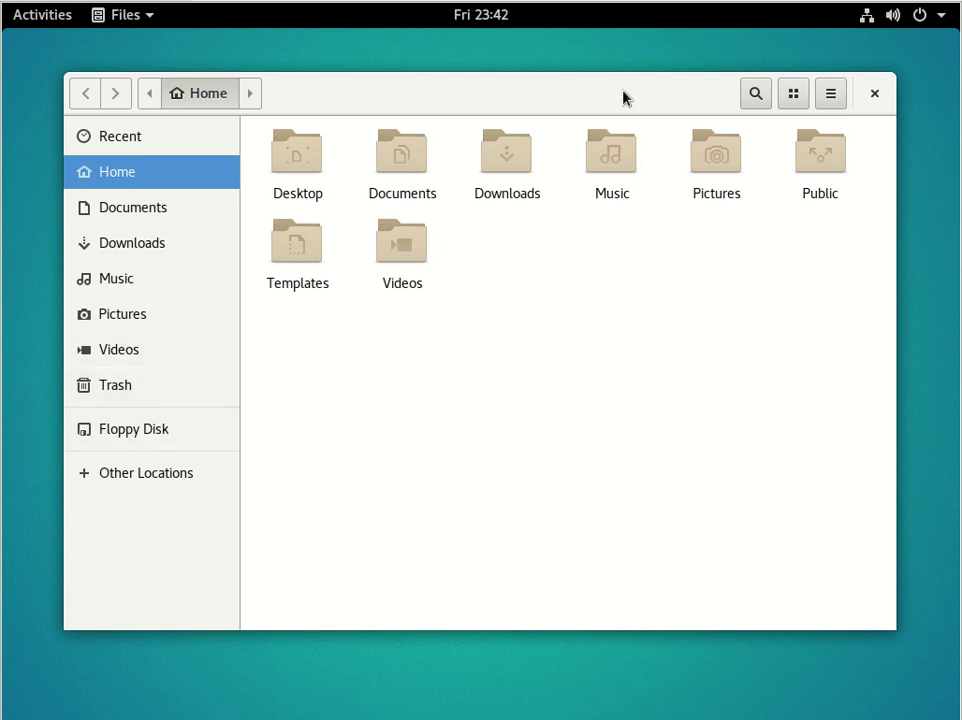
mouse_move(622, 97)
mouse_down()
mouse_move(580, 119)
mouse_move(636, 100)
mouse_up()
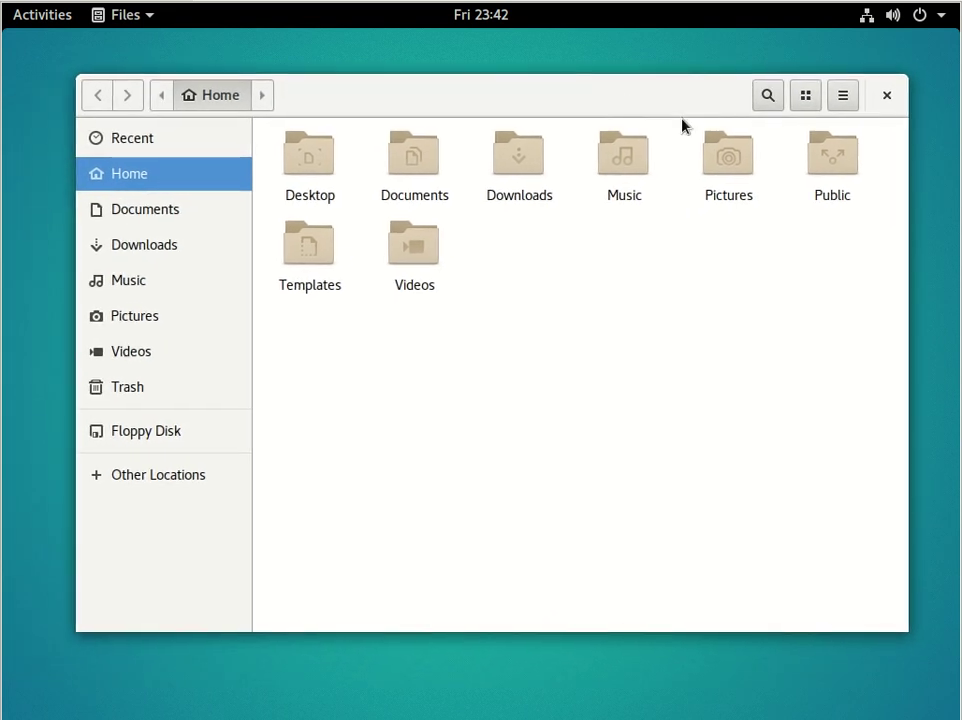
- Examine the commands offered by the file manager's window options and its application menu without choosing any
click(836, 104)
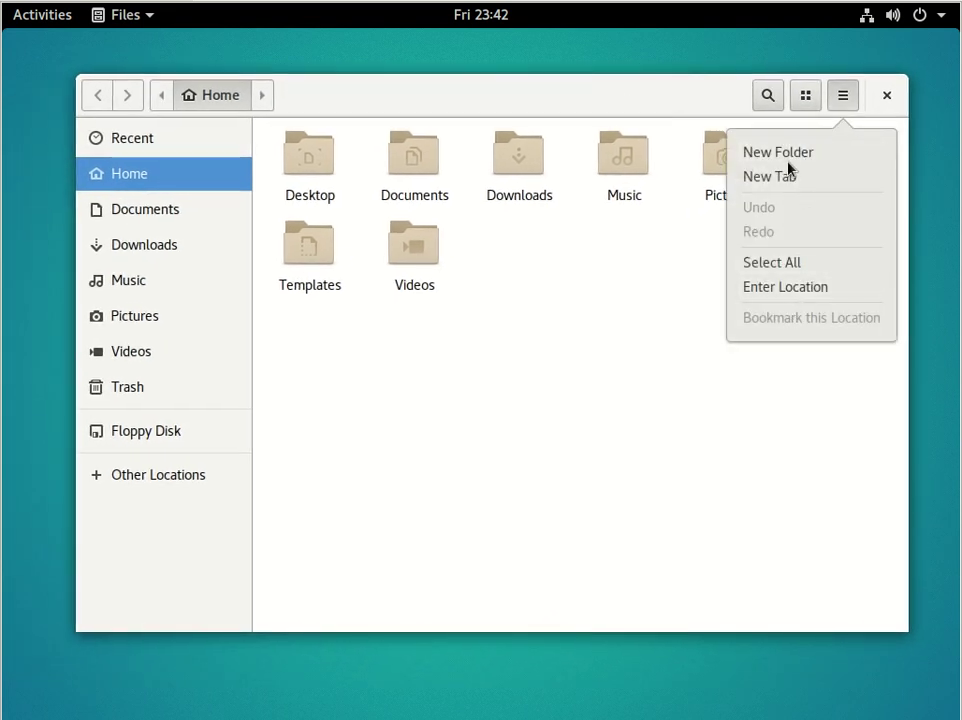
click(463, 417)
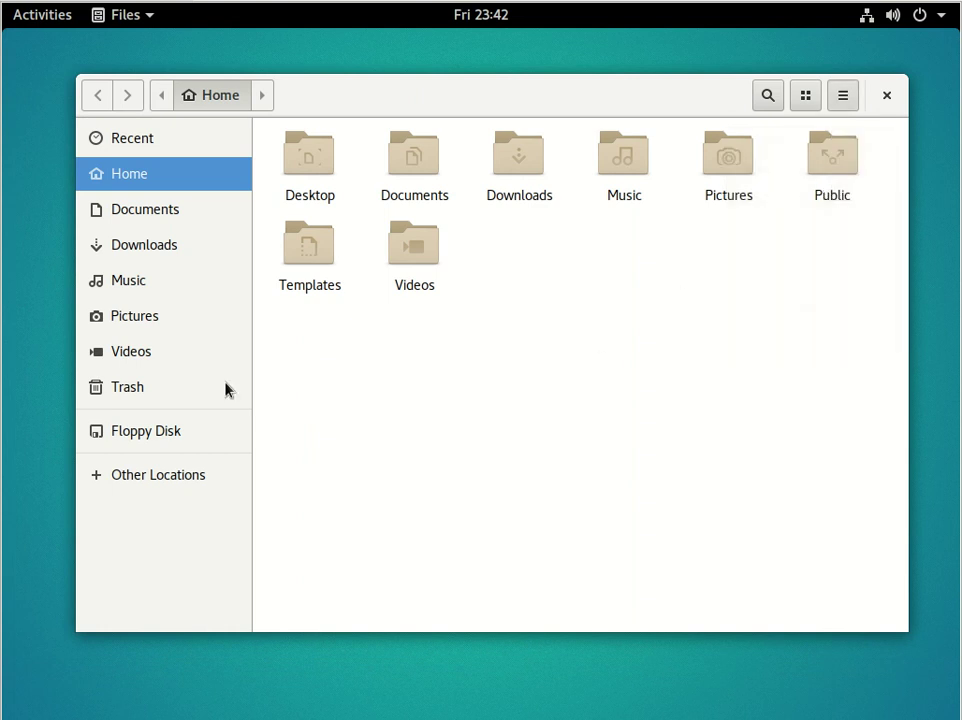
click(151, 22)
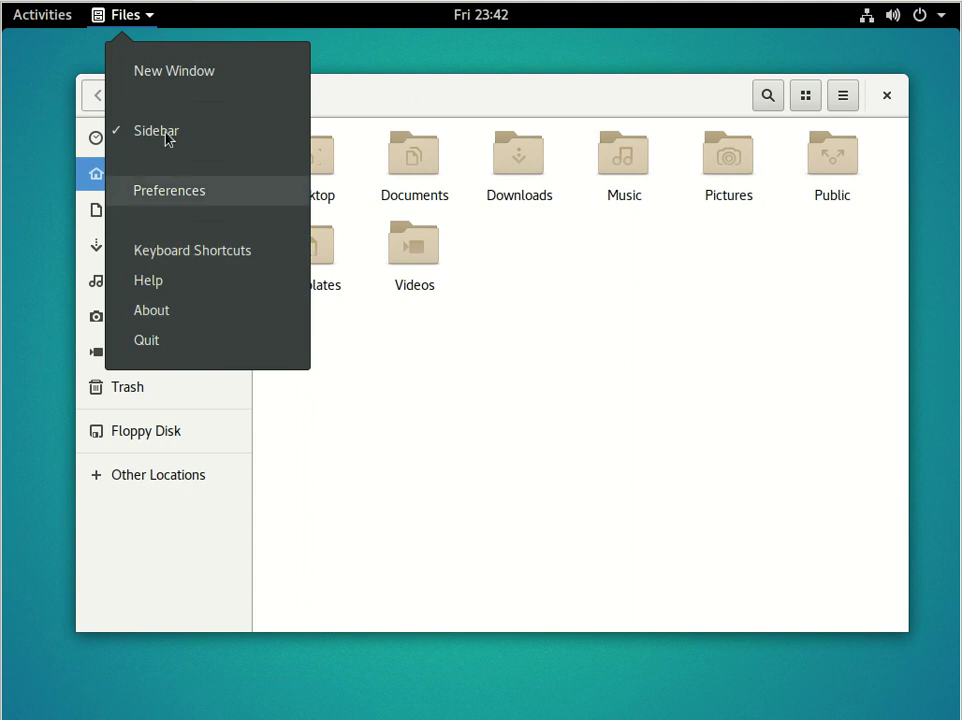
click(745, 360)
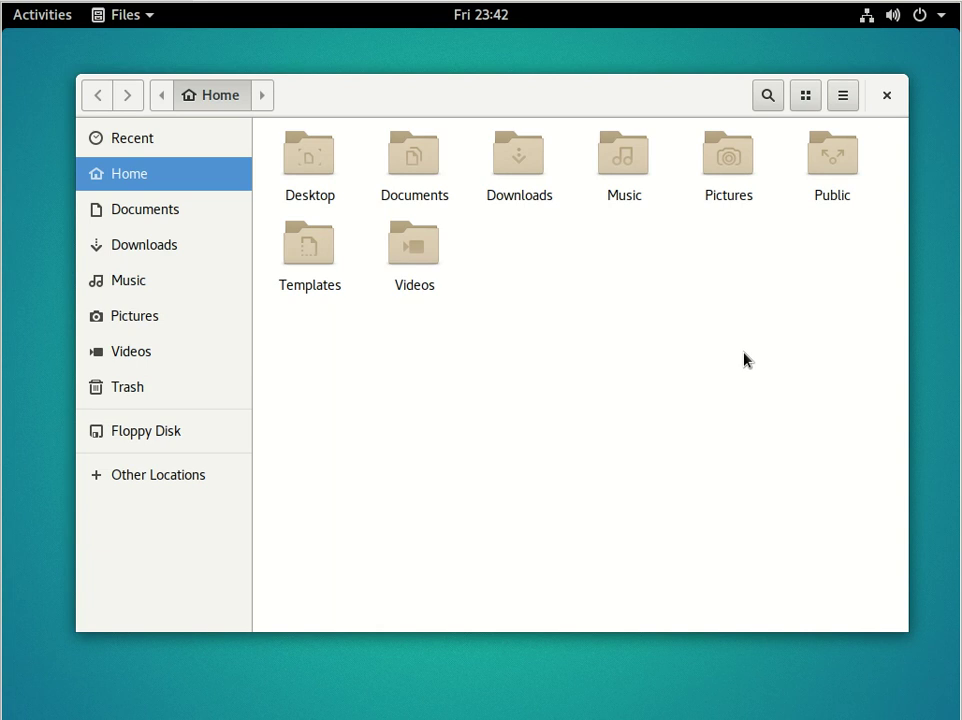
click(150, 16)
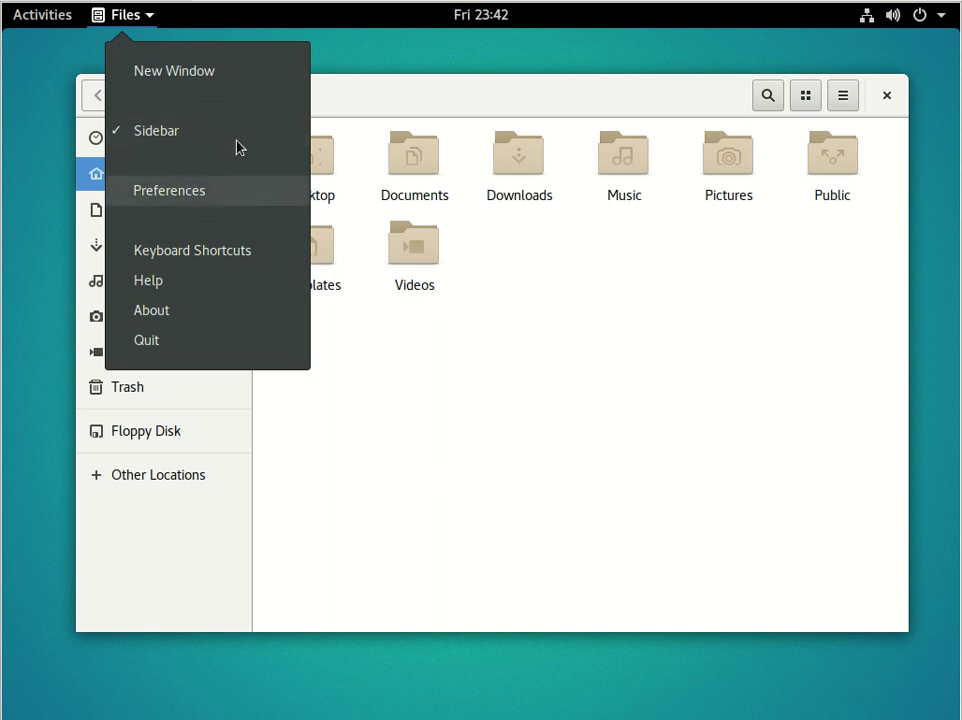
click(518, 86)
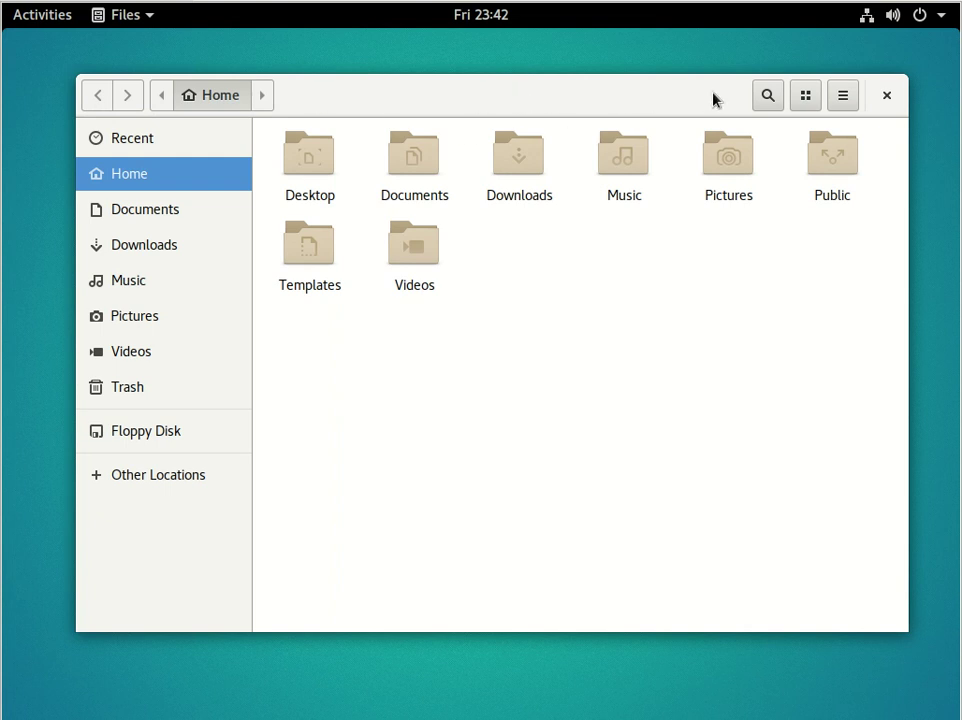
click(150, 17)
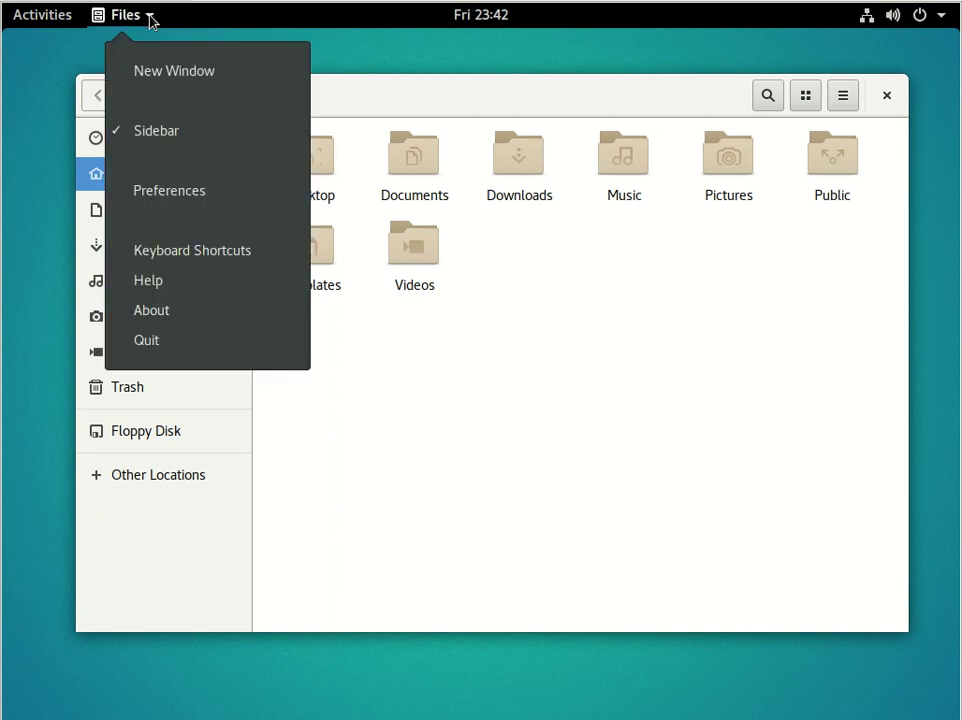
click(376, 137)
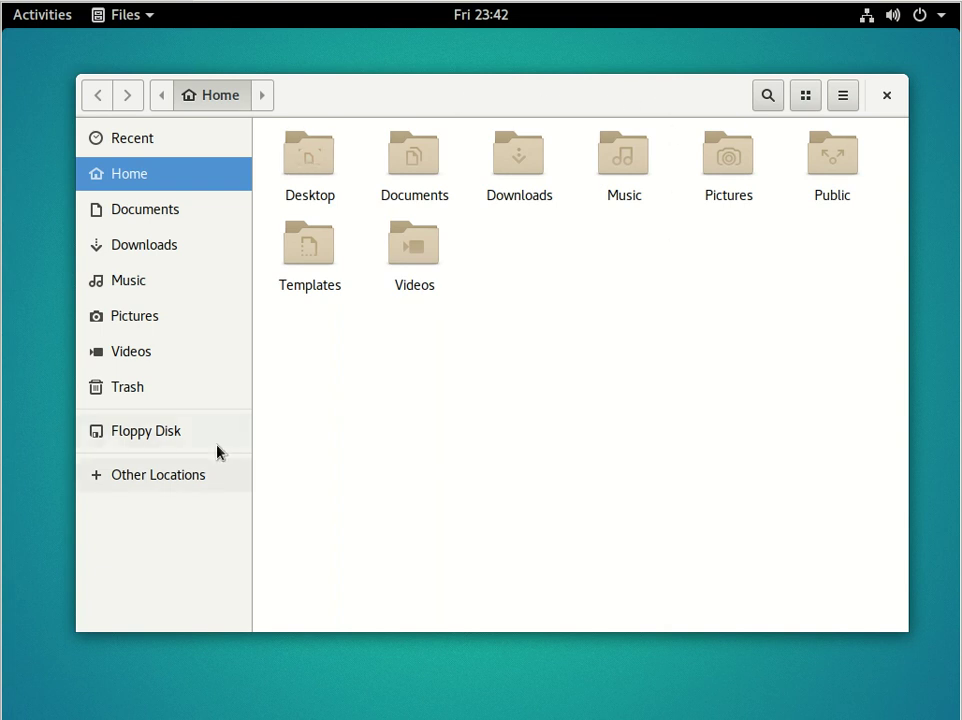
- View the About information for Files, and close both the dialog and the file manager window
click(152, 17)
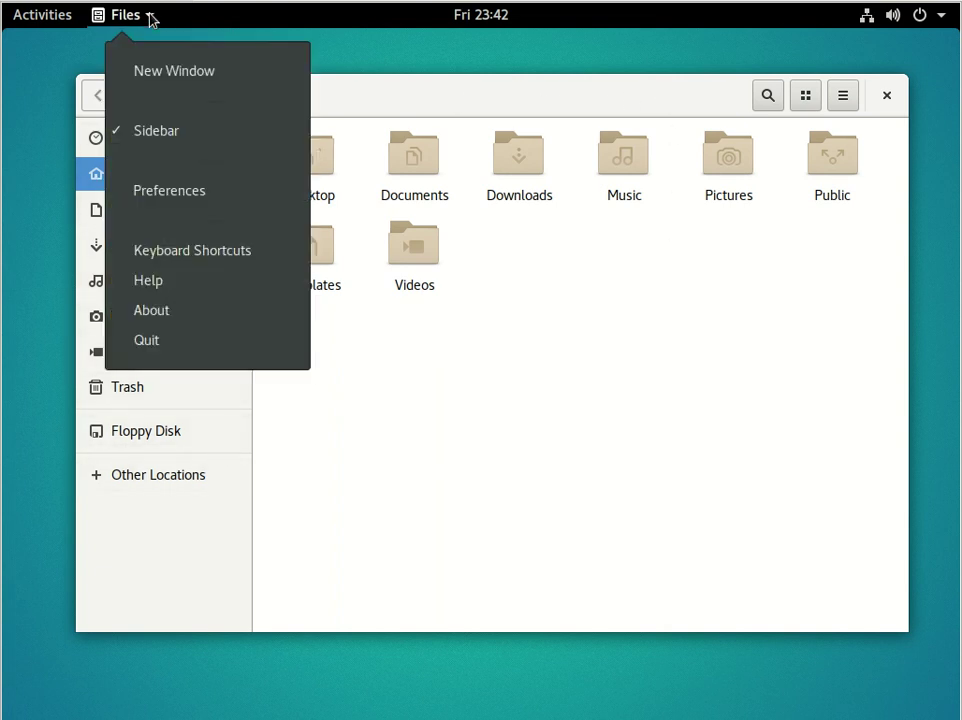
click(158, 312)
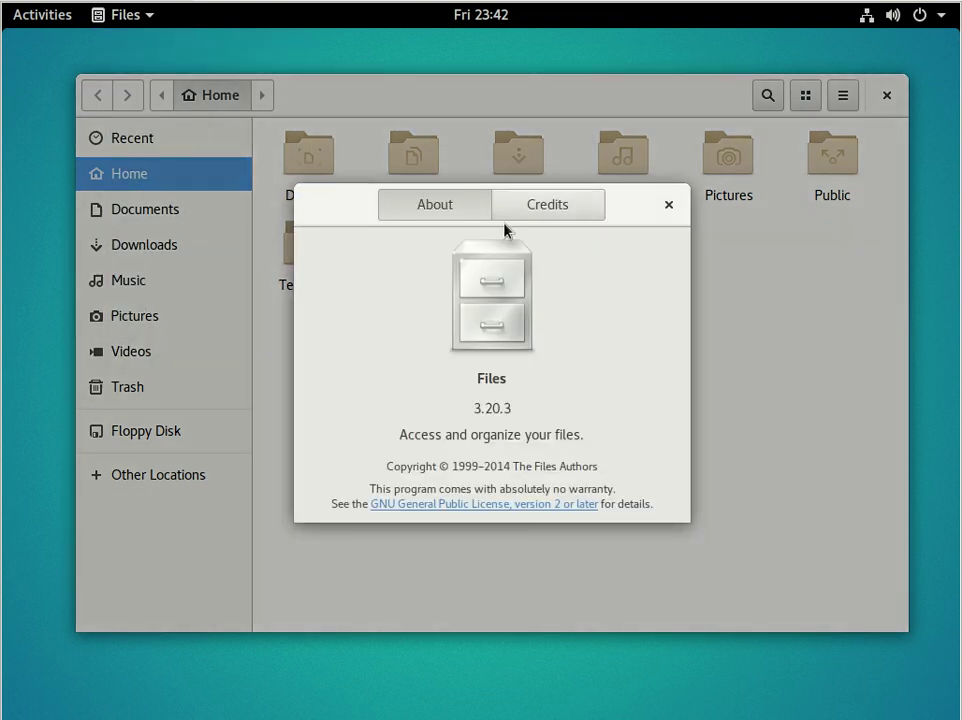
drag(637, 203, 619, 221)
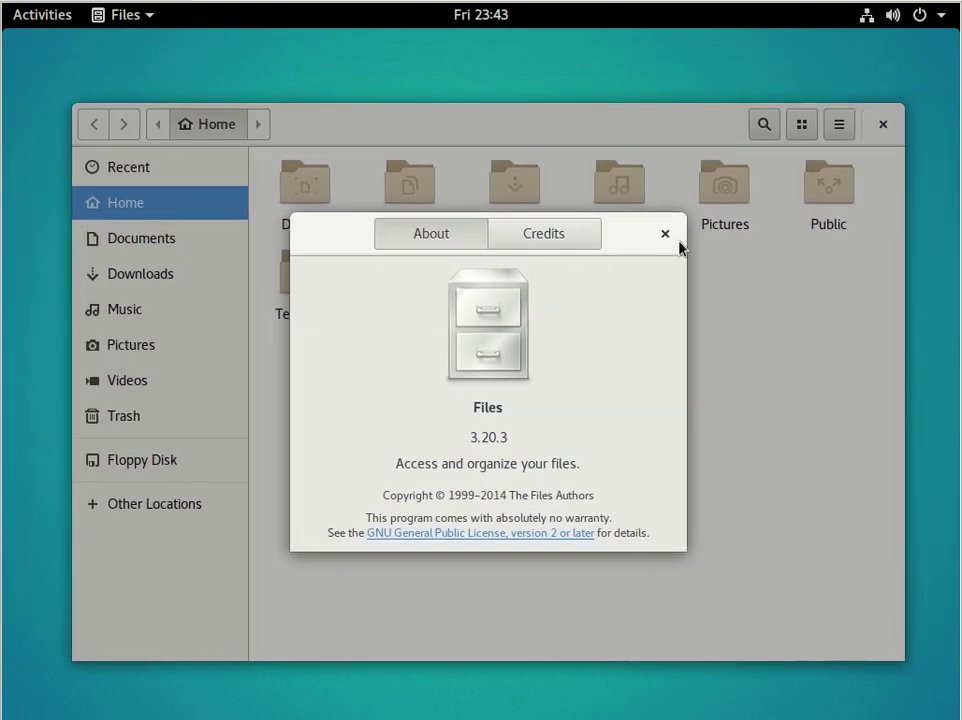
click(664, 234)
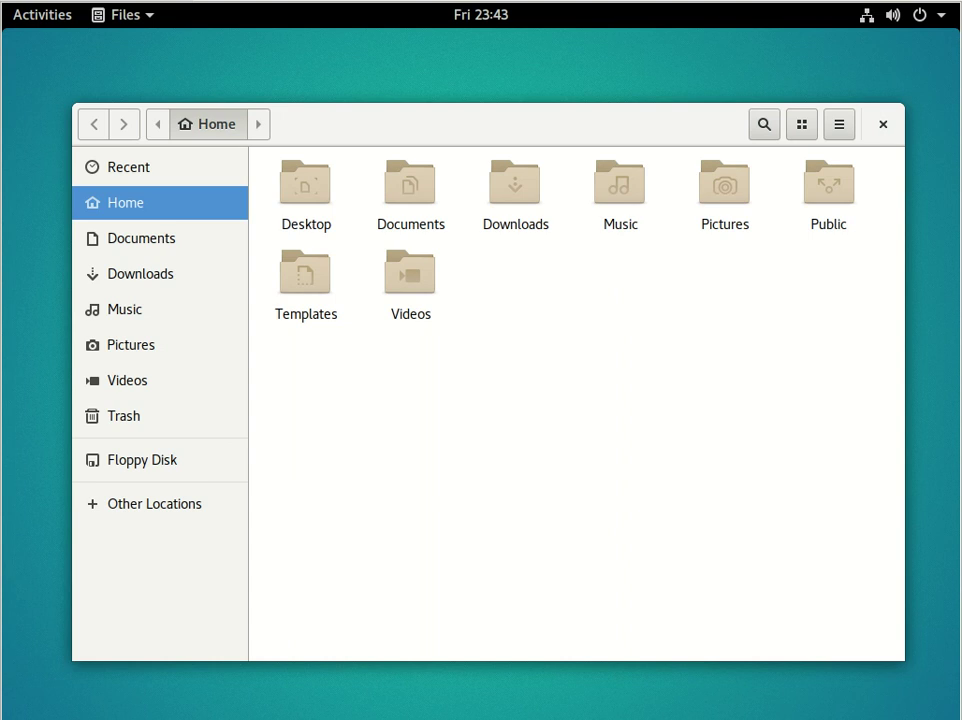
drag(490, 122, 483, 92)
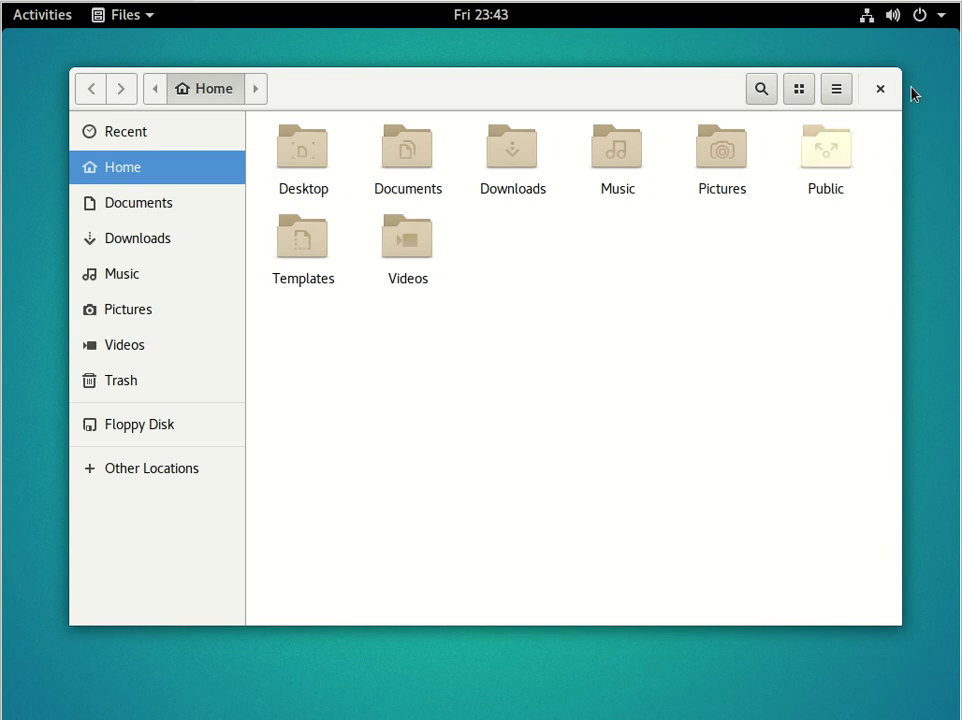
click(881, 90)
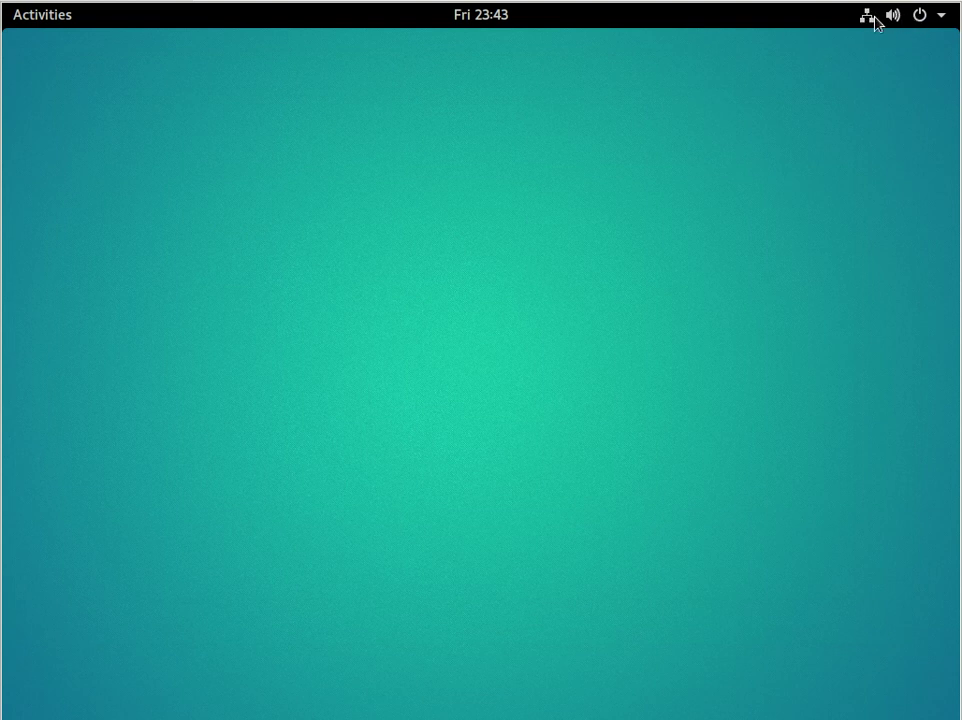
click(30, 22)
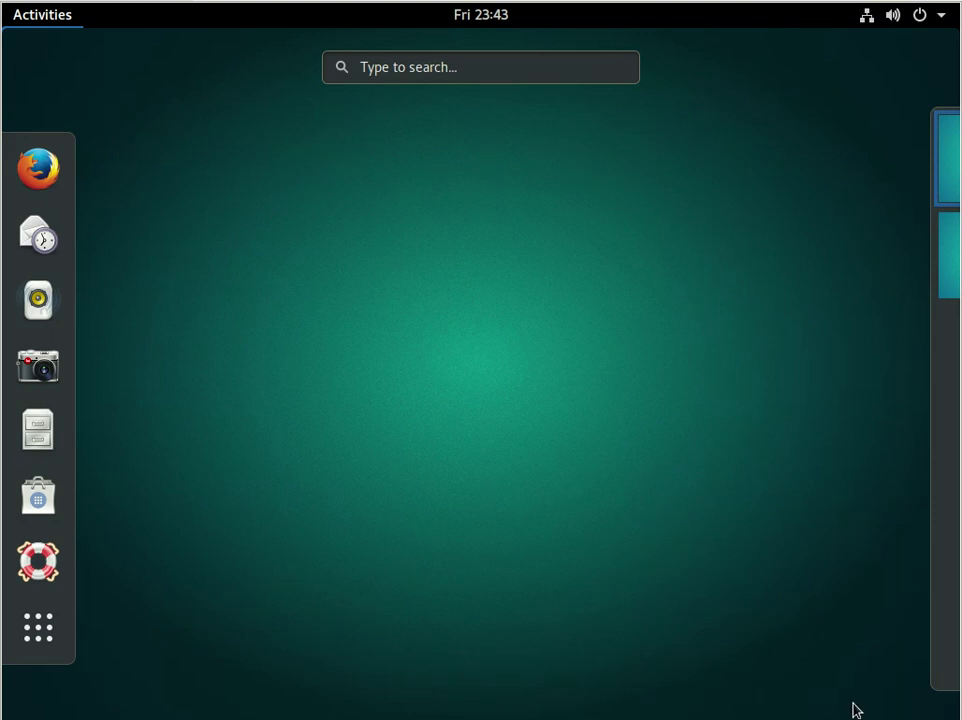
click(47, 19)
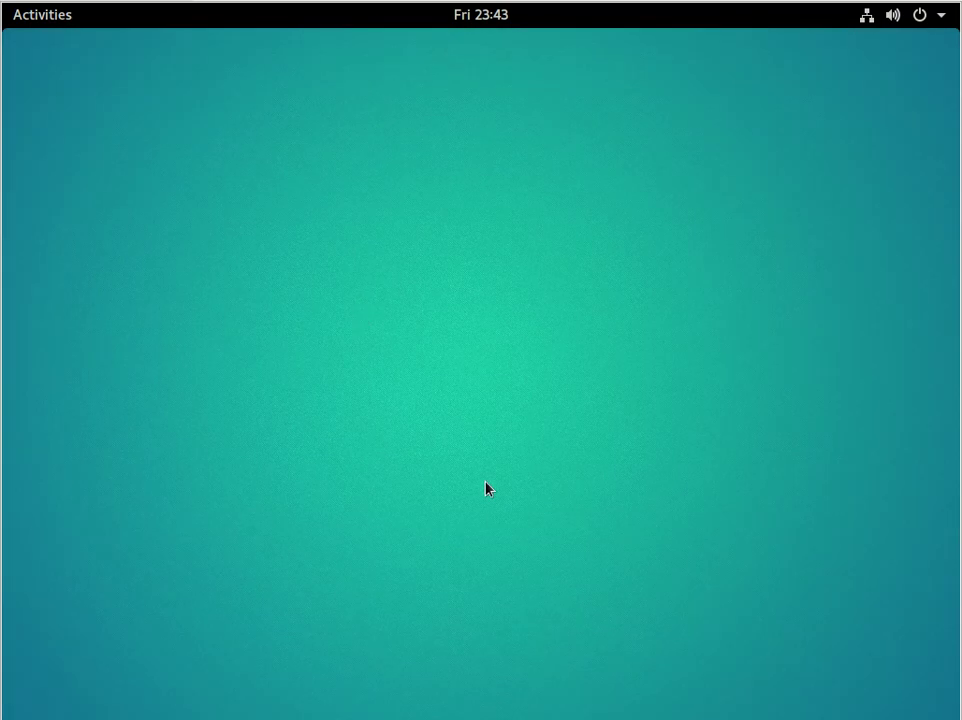
click(31, 20)
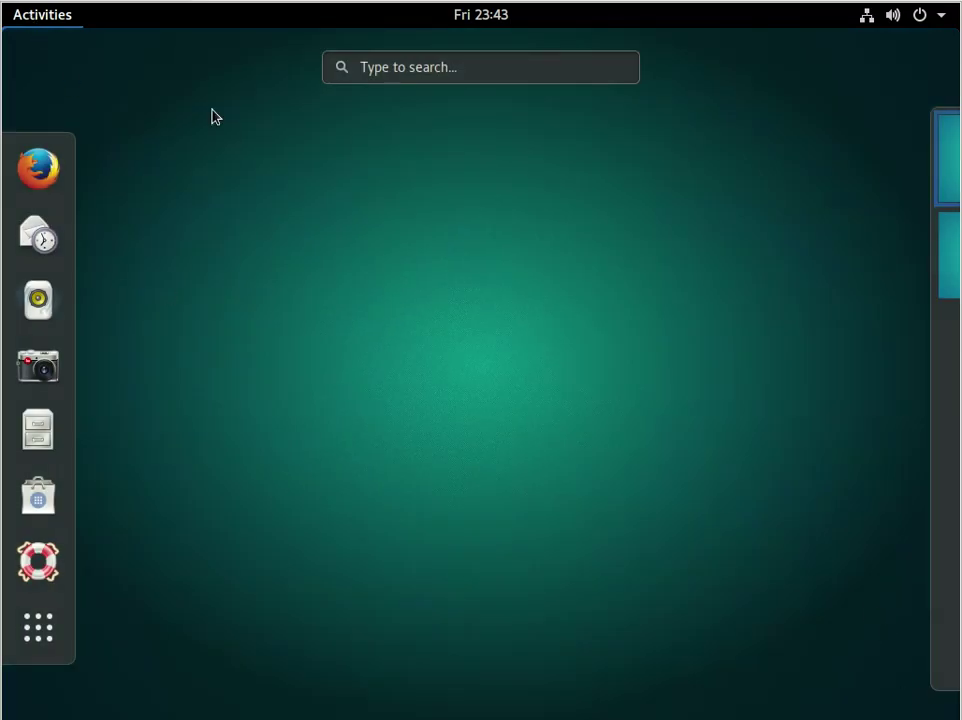
click(58, 29)
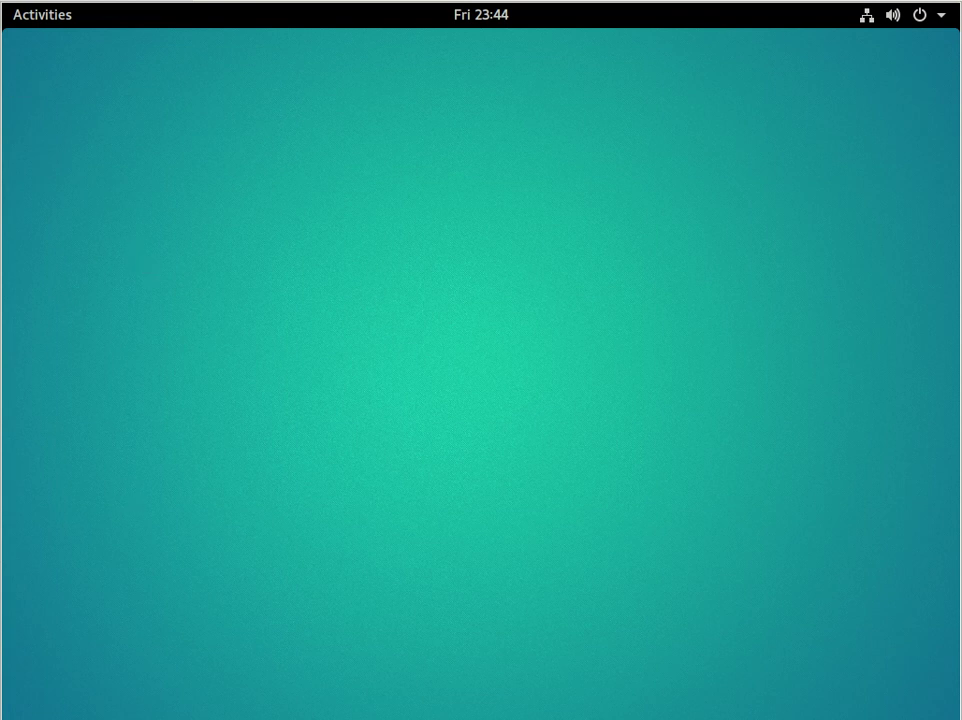
- Show all installed applications from the activities overview and look through both pages
click(26, 15)
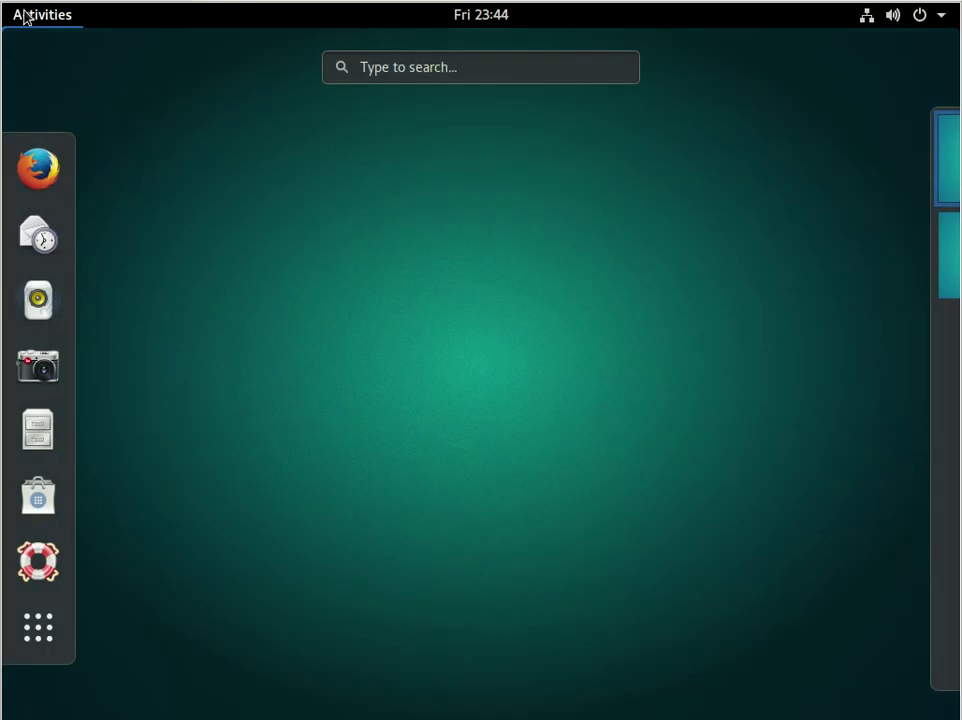
click(40, 630)
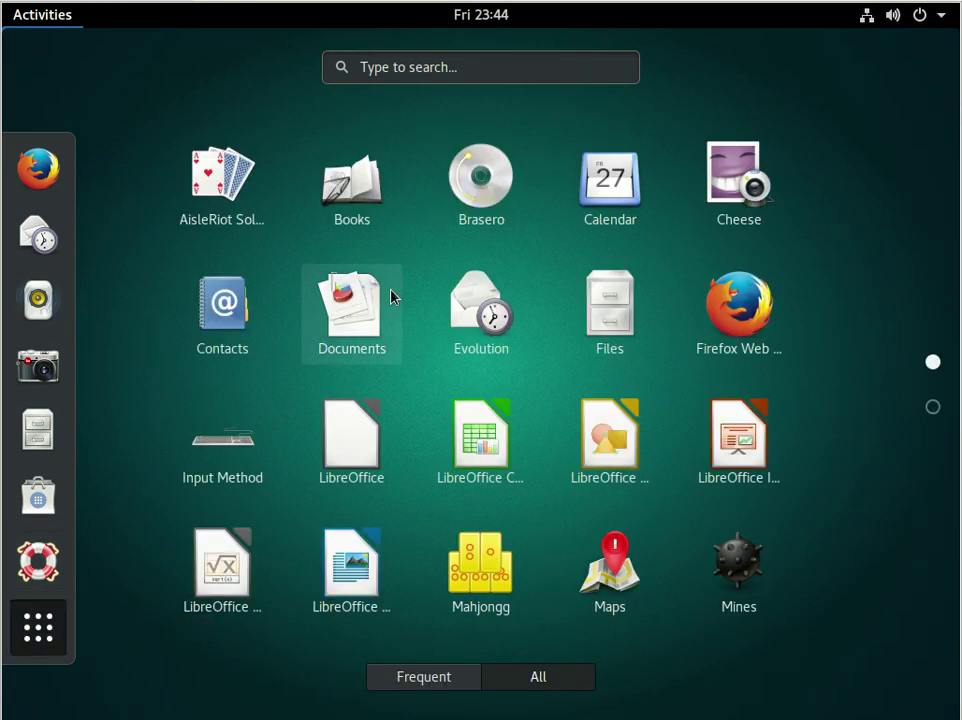
scroll(393, 290, down, 1)
scroll(391, 309, up, 1)
scroll(393, 309, down, 1)
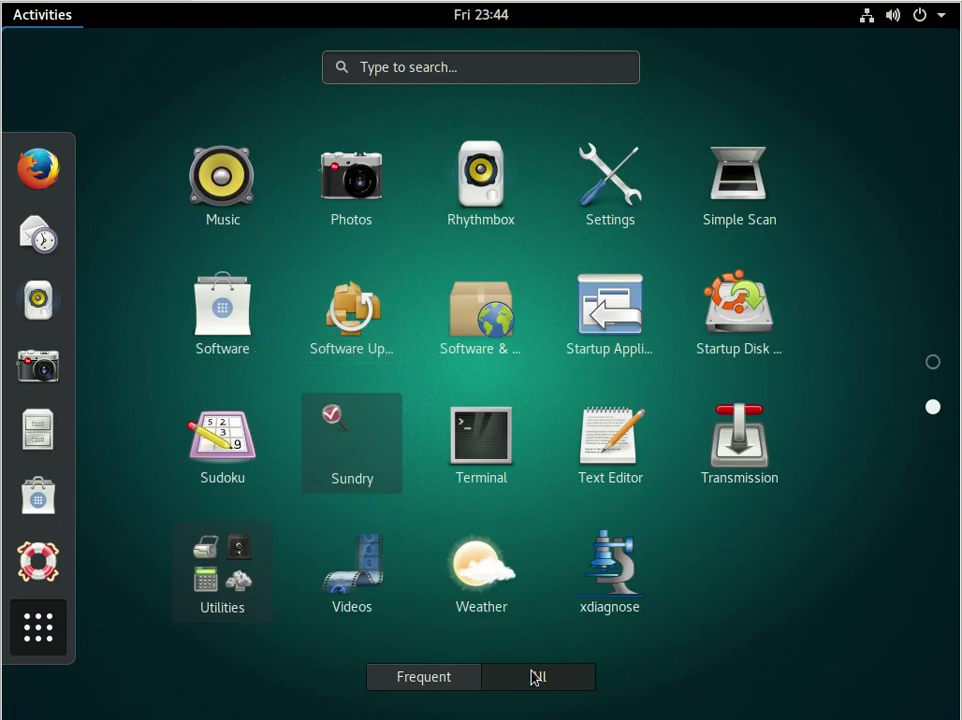
- Switch to Settings from the frequently used applications and reposition its window near the desktop's upper left
click(428, 681)
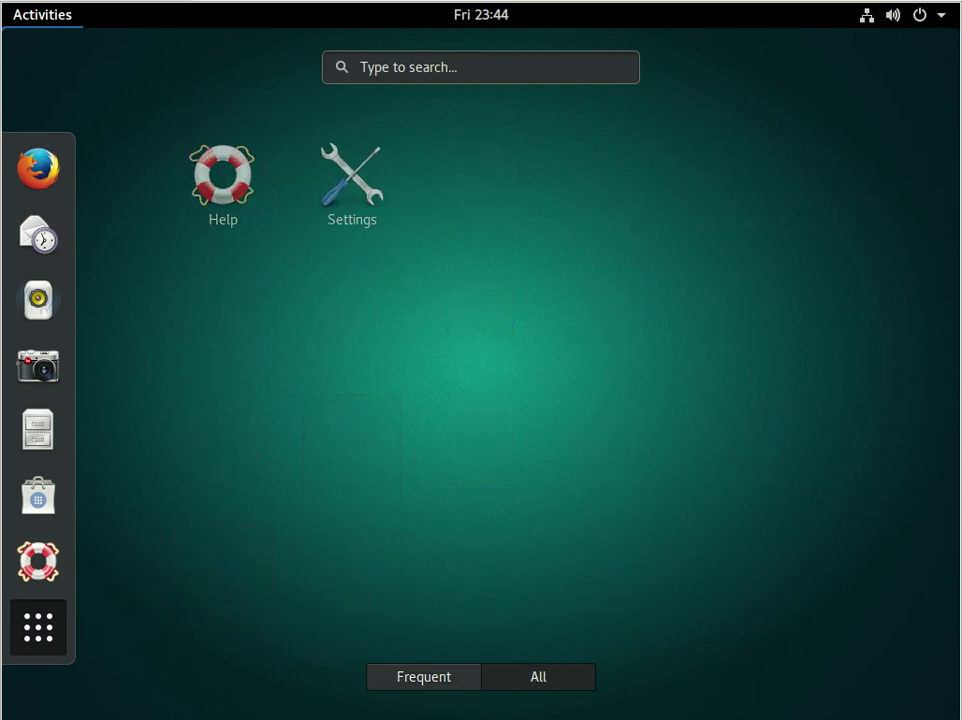
click(414, 672)
click(367, 204)
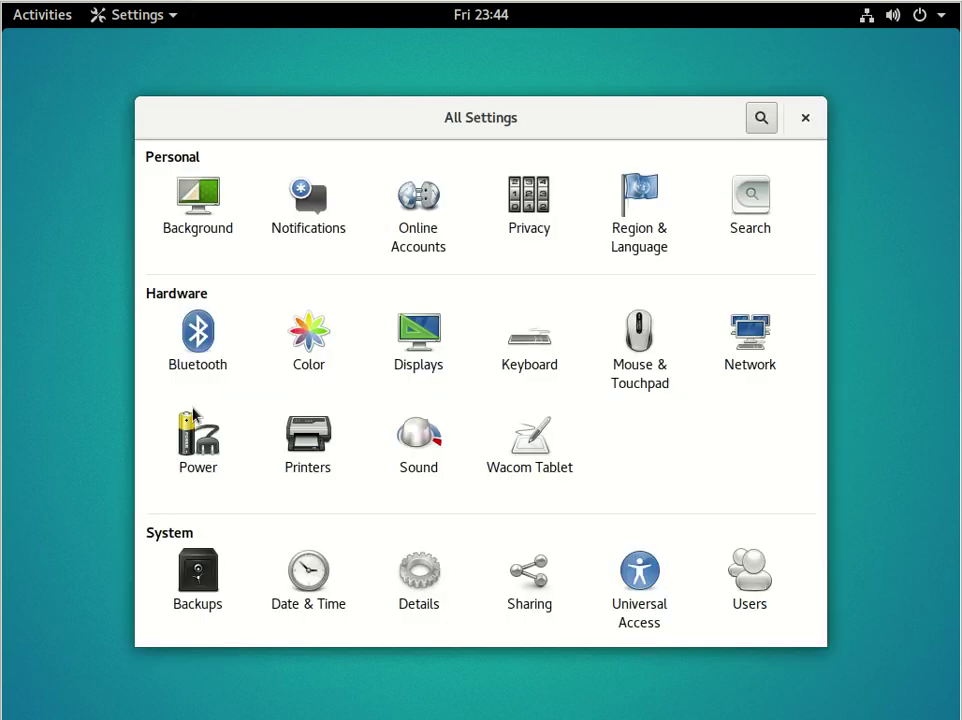
drag(338, 121, 325, 72)
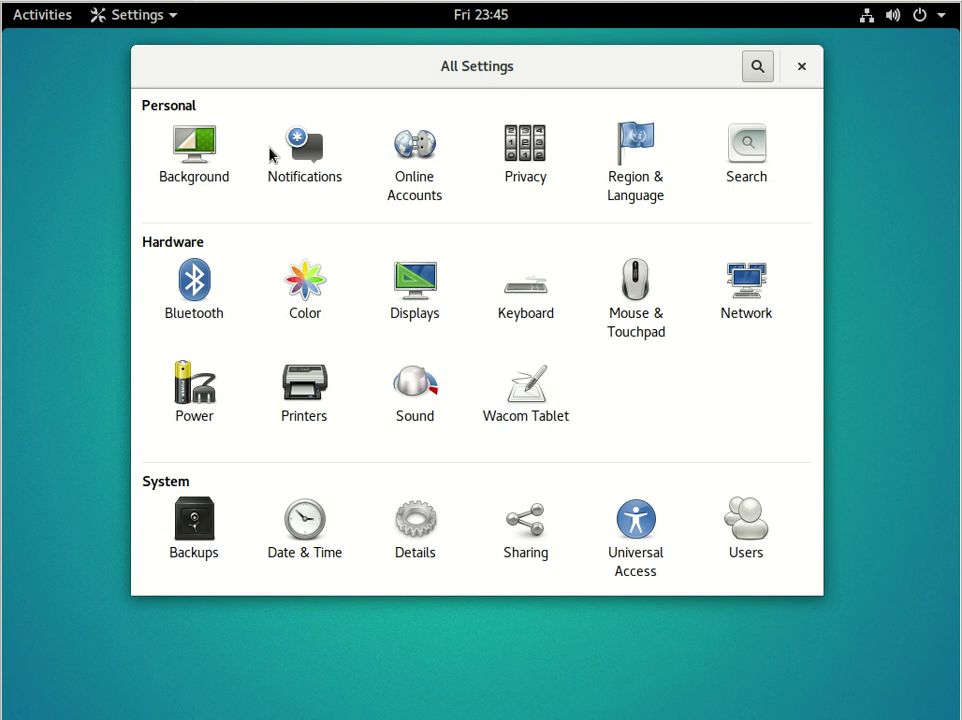
drag(387, 70, 421, 98)
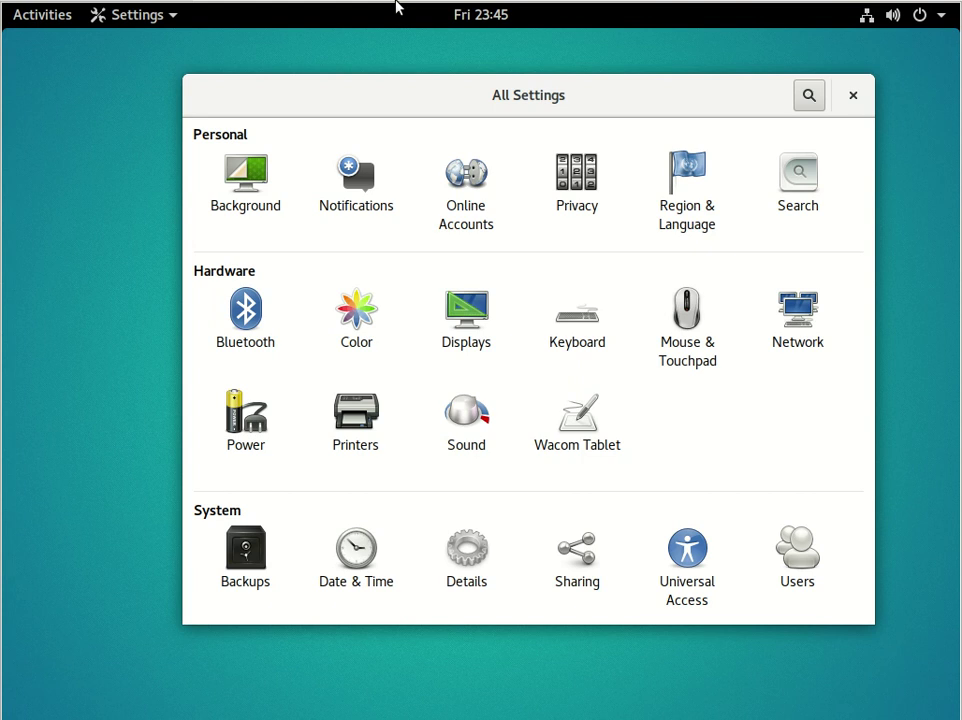
drag(459, 105, 369, 91)
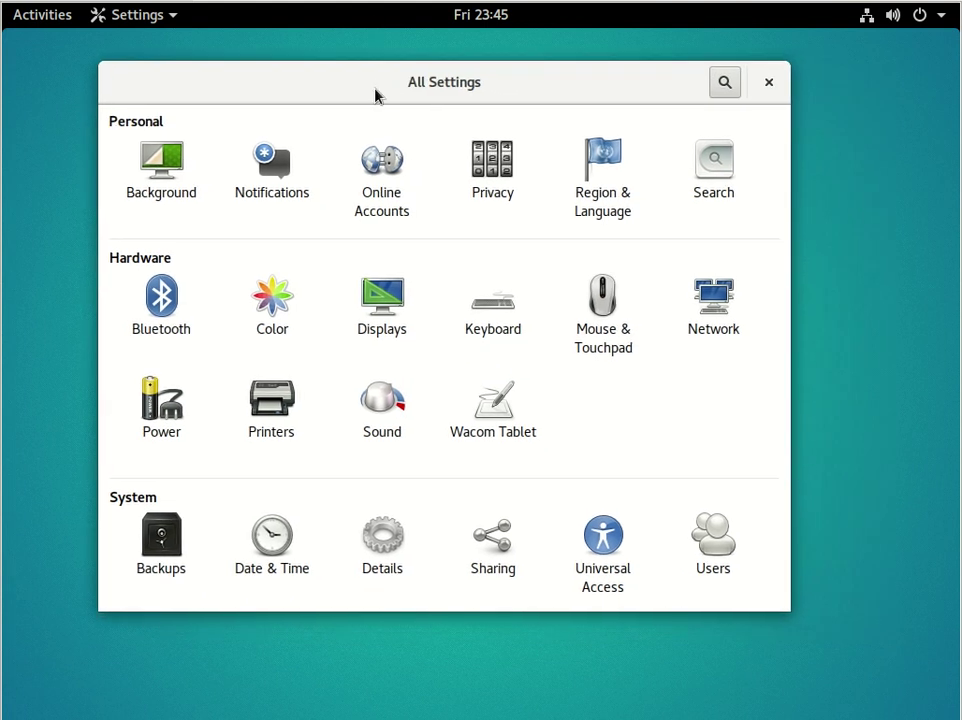
- Look through the available wallpapers, set the grey waterfall picture as the desktop background, and shift the Settings window slightly
click(162, 178)
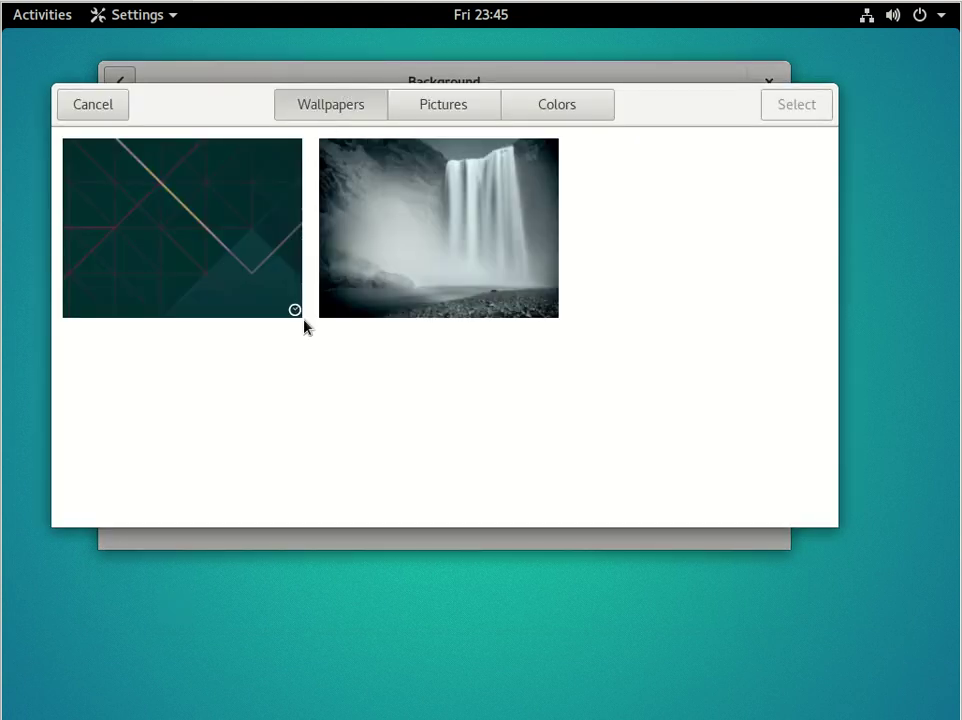
scroll(508, 275, down, 5)
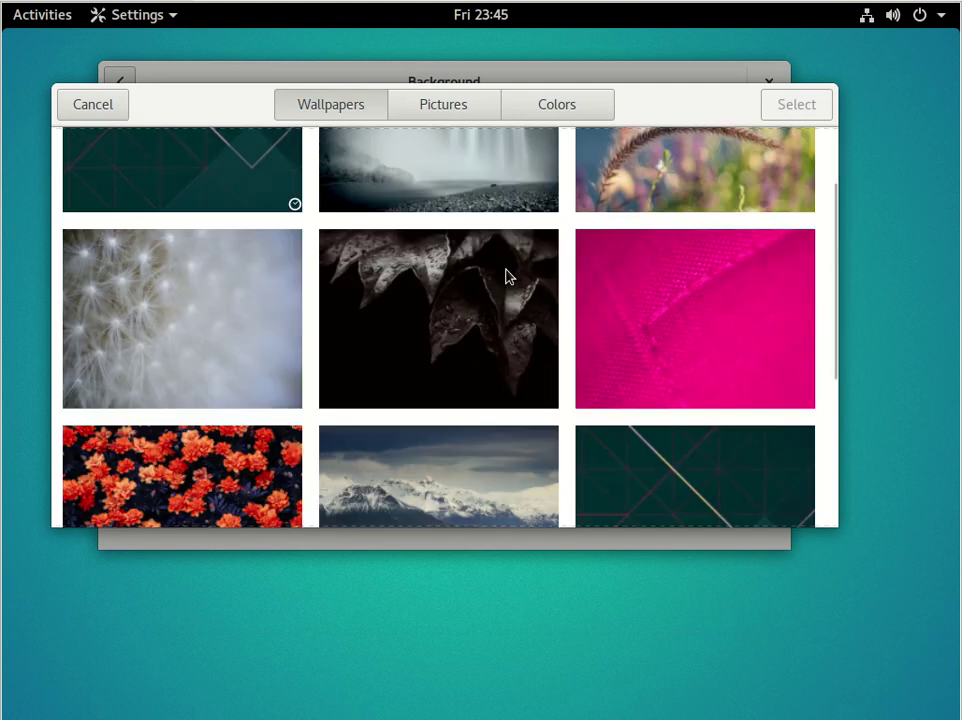
scroll(508, 275, down, 2)
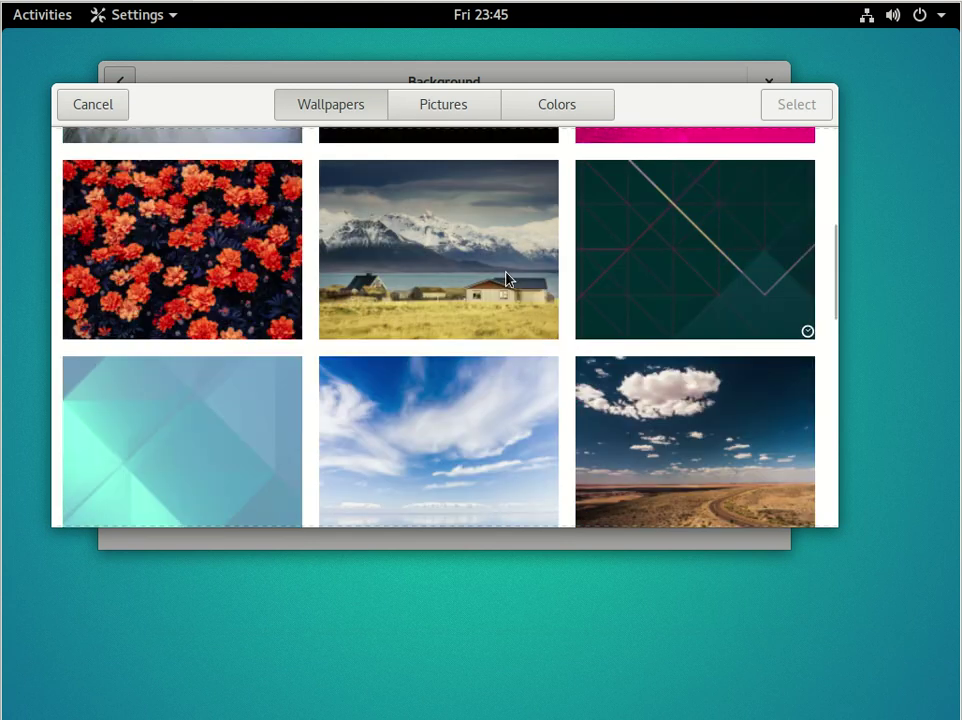
scroll(508, 278, down, 3)
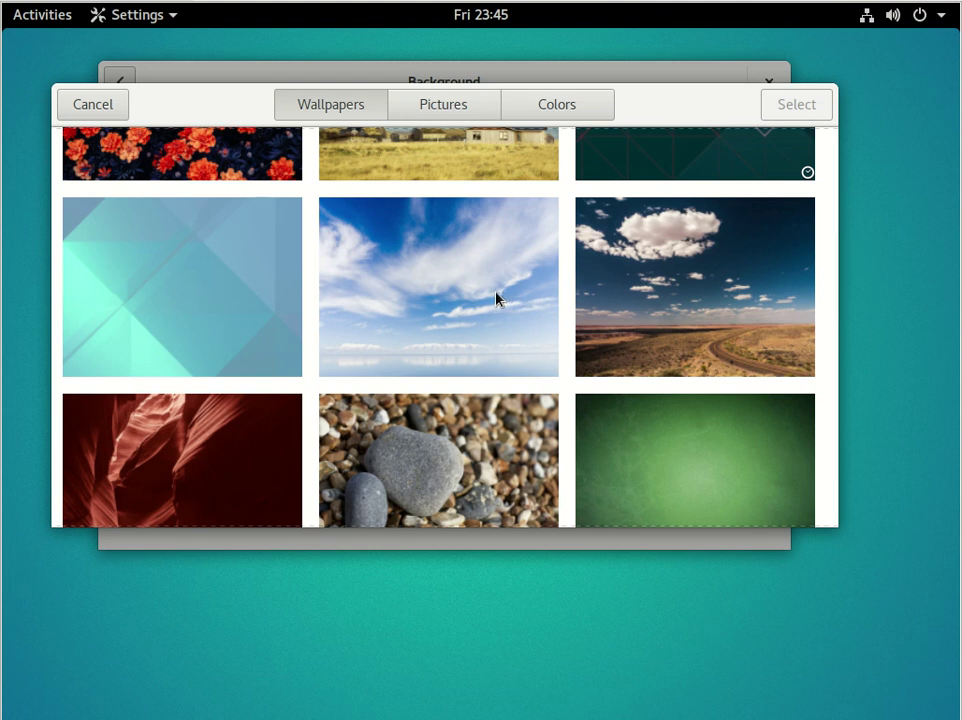
scroll(496, 311, up, 5)
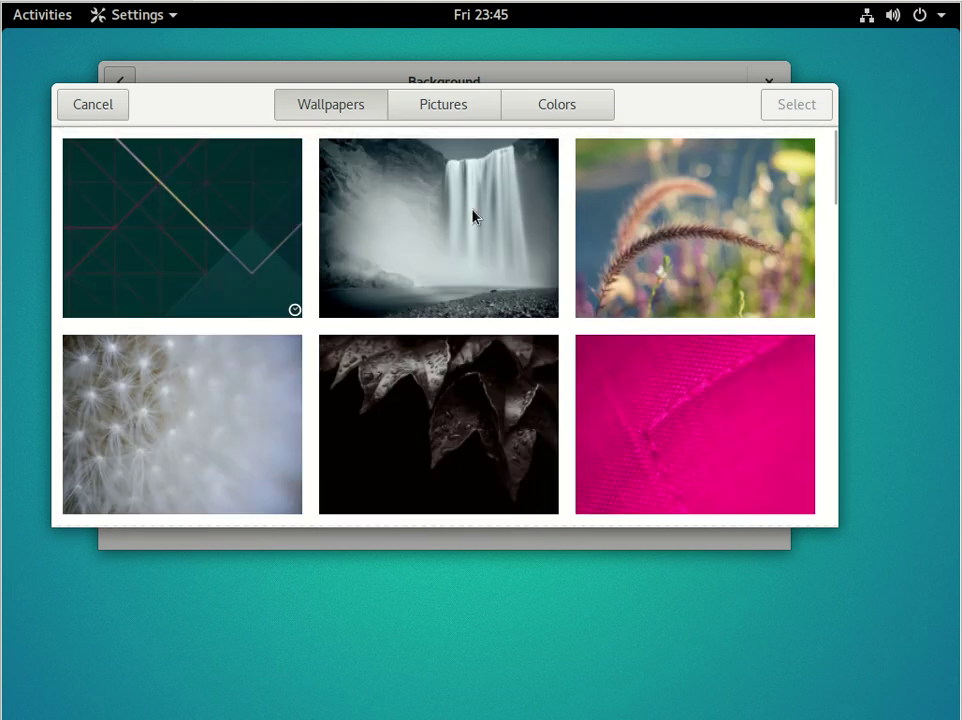
click(473, 218)
click(788, 110)
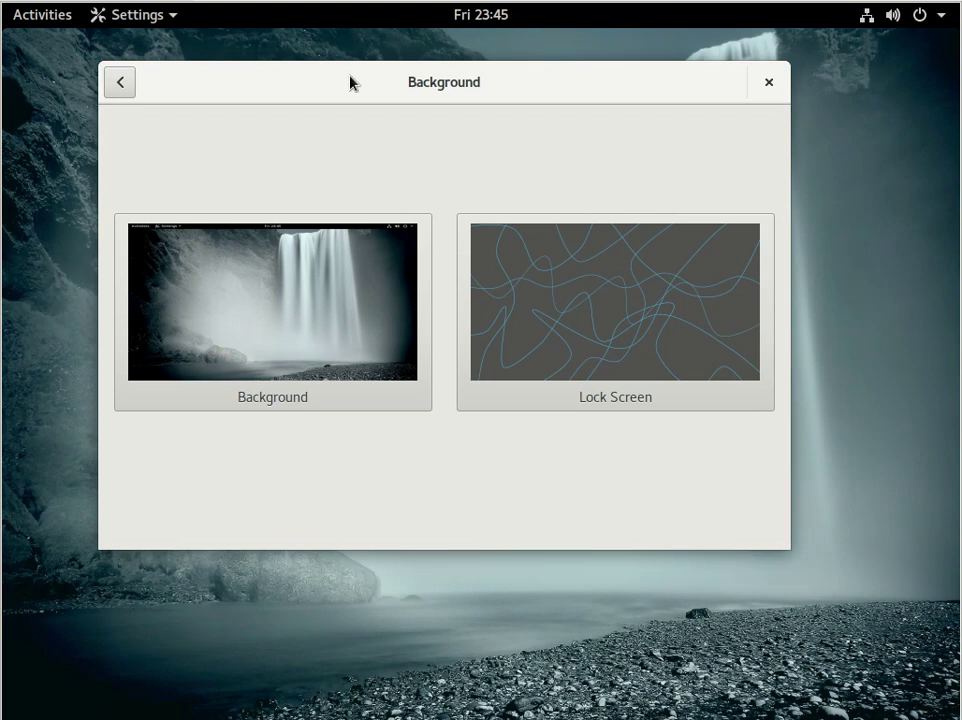
drag(350, 82, 406, 109)
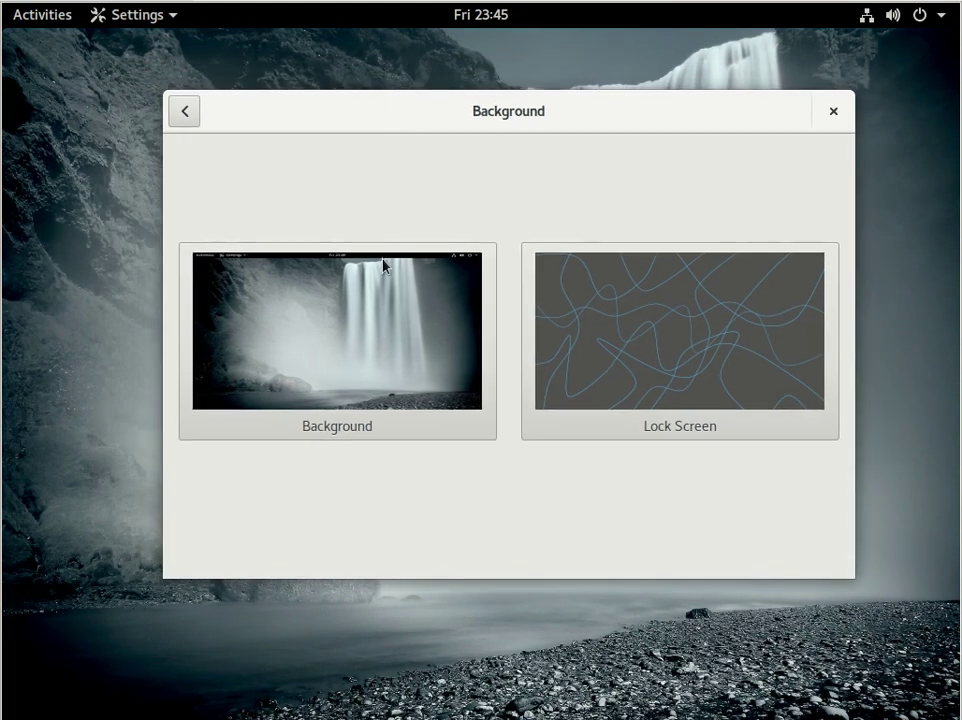
- Look through the full collection of desktop background wallpapers down to the last row and back to the first
click(363, 438)
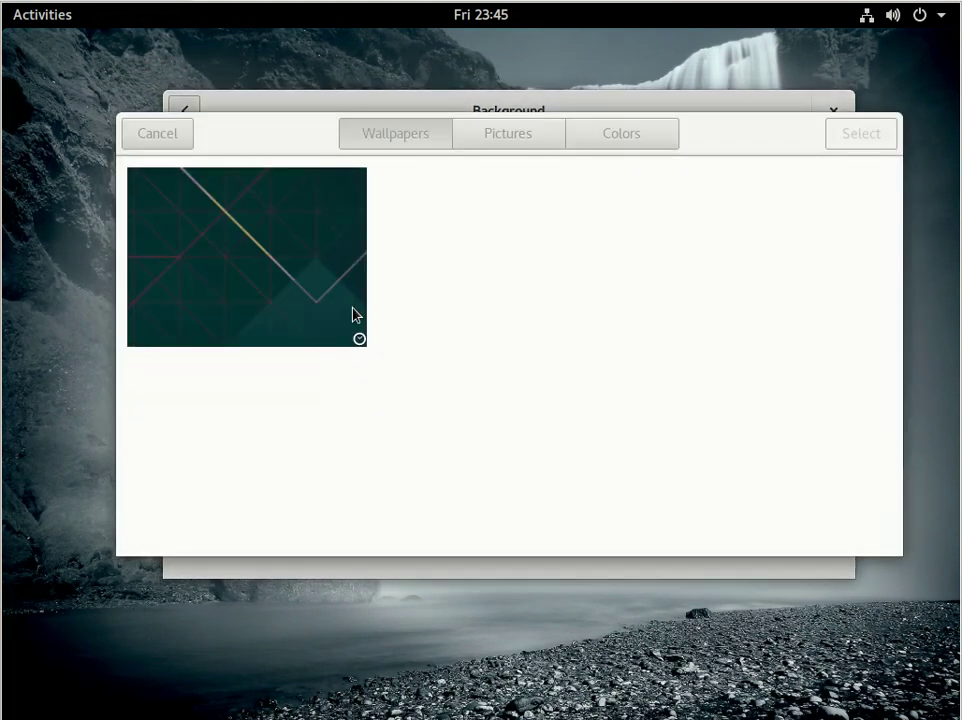
scroll(464, 273, down, 3)
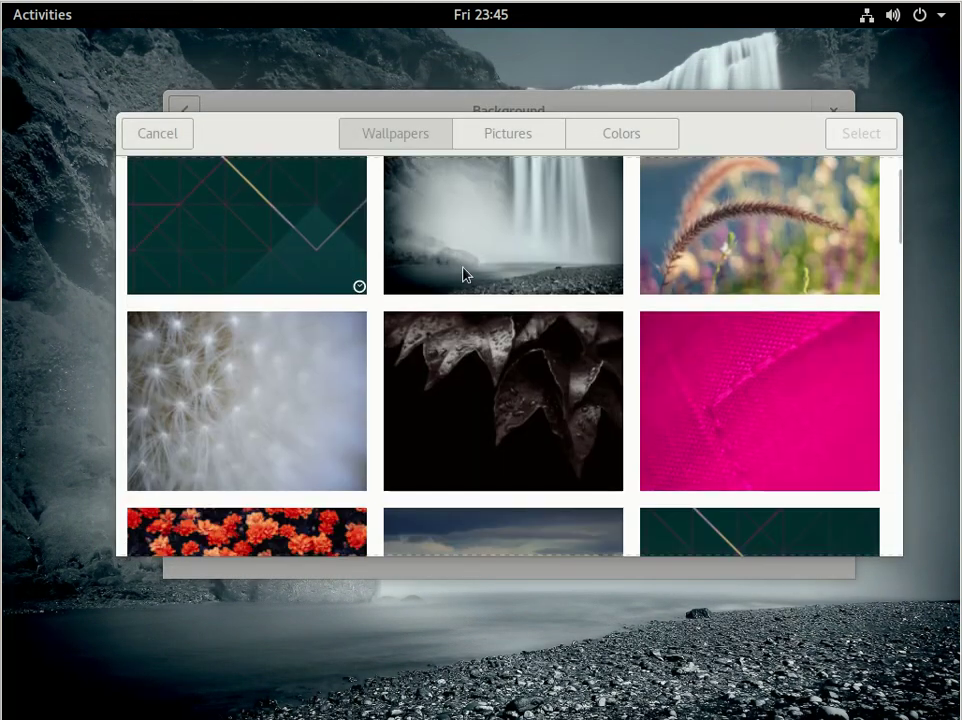
scroll(464, 273, down, 6)
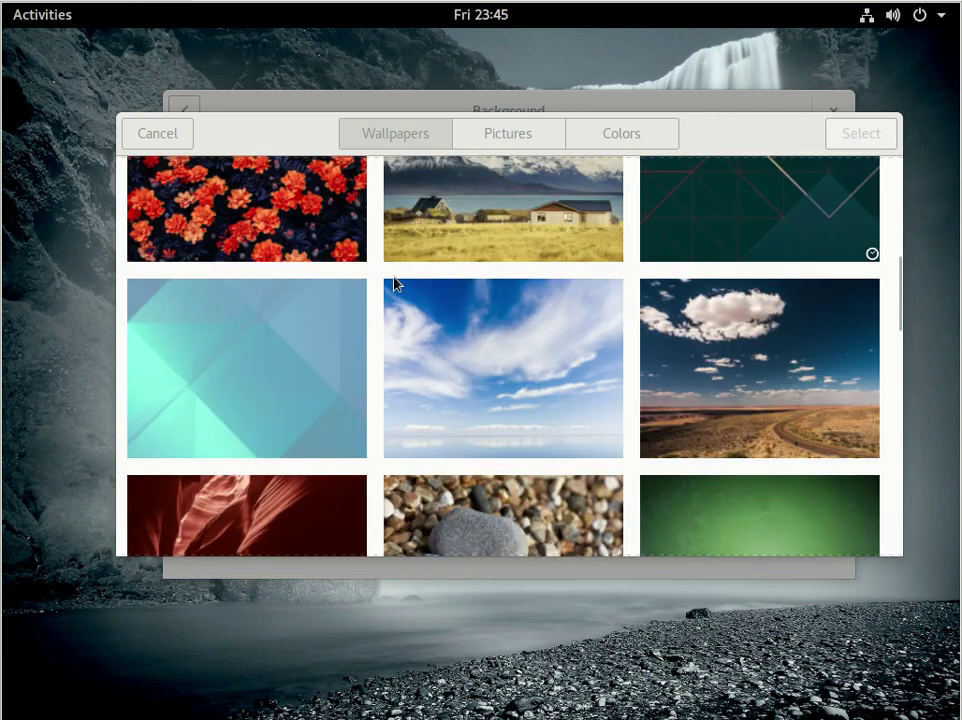
scroll(395, 284, down, 1)
scroll(400, 285, down, 14)
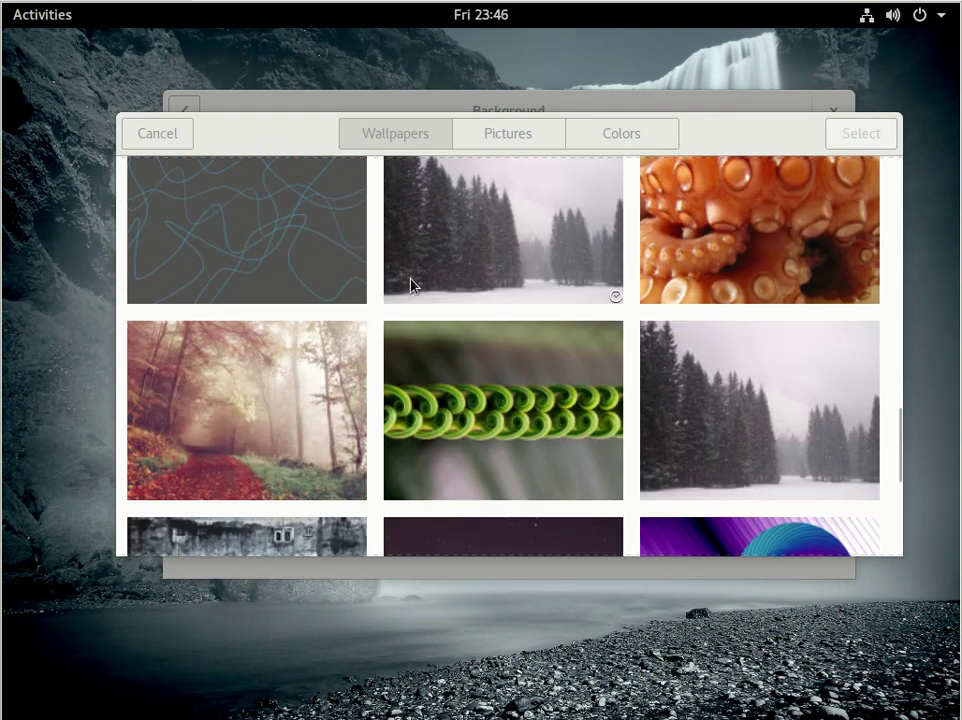
scroll(411, 284, down, 6)
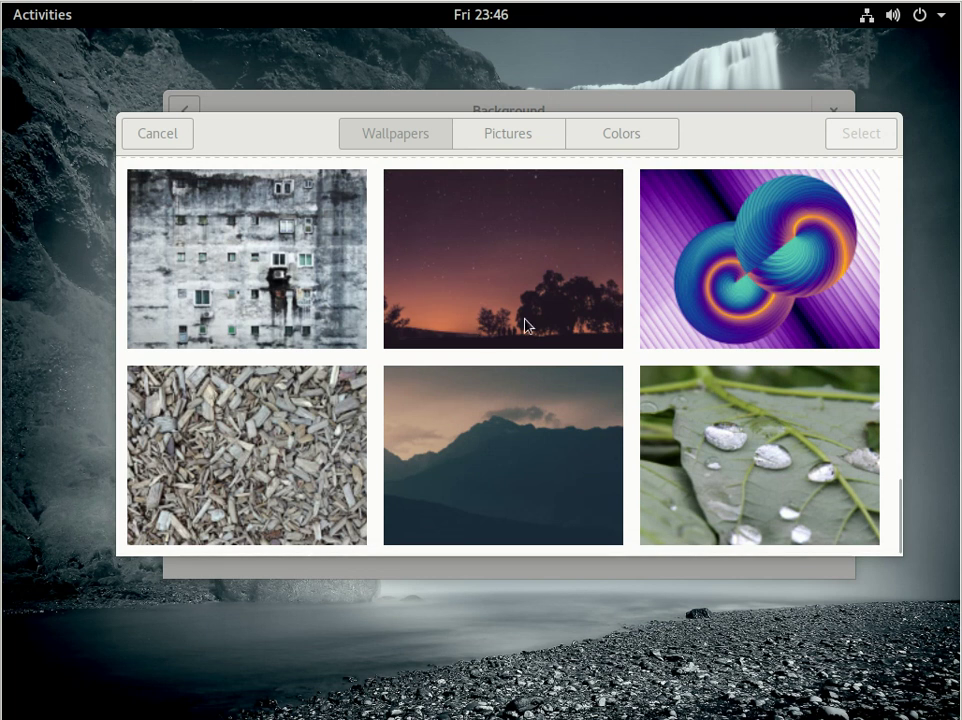
scroll(551, 338, up, 2)
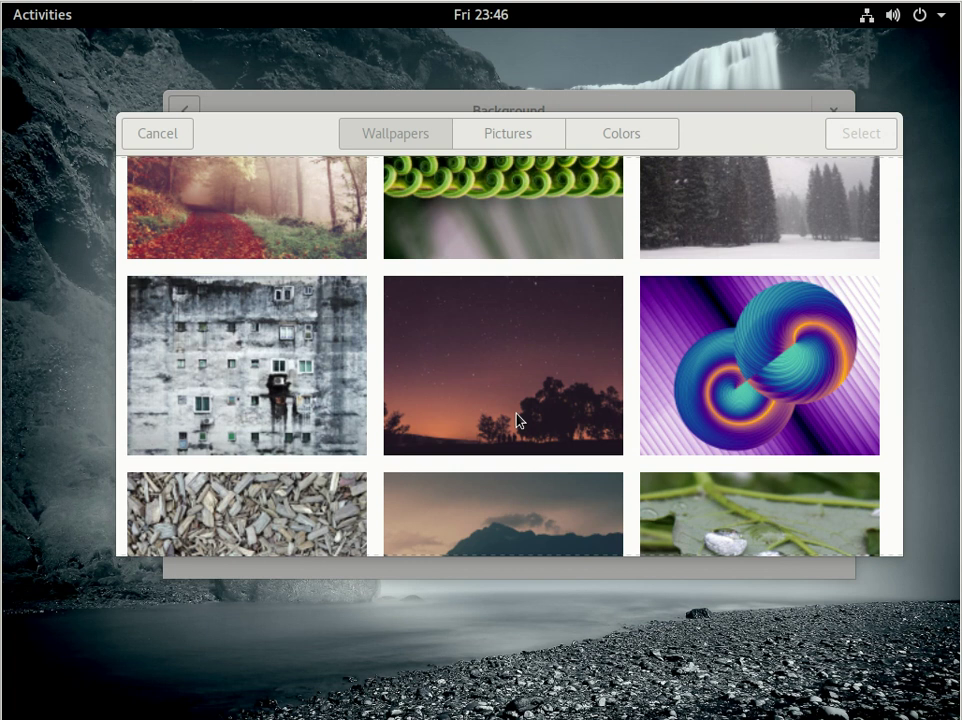
scroll(518, 420, down, 3)
scroll(500, 455, up, 1)
scroll(500, 455, up, 5)
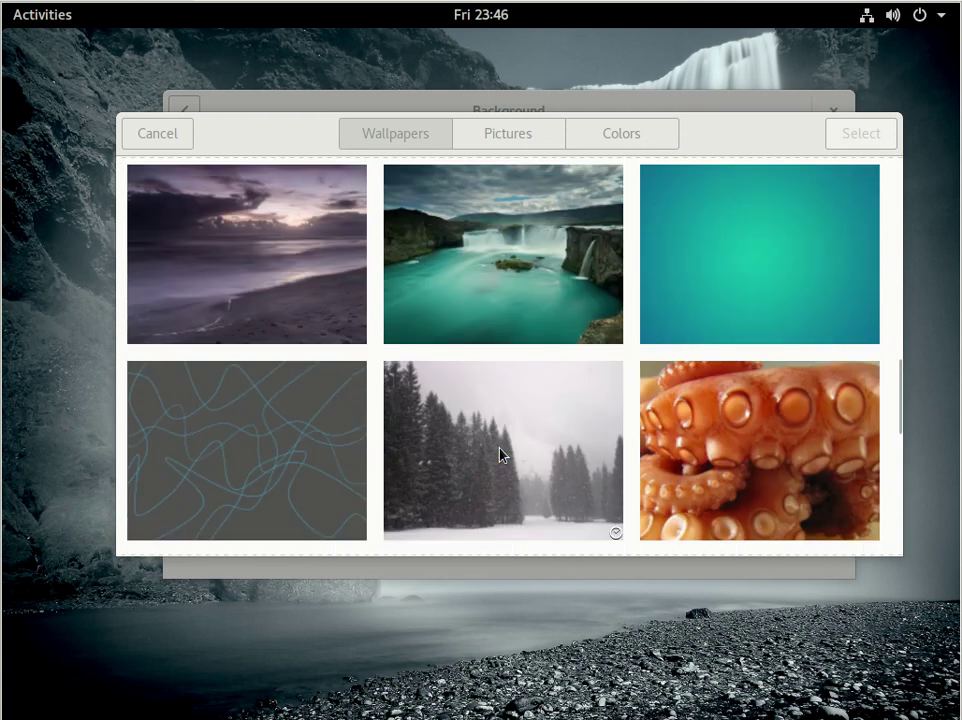
scroll(500, 455, up, 6)
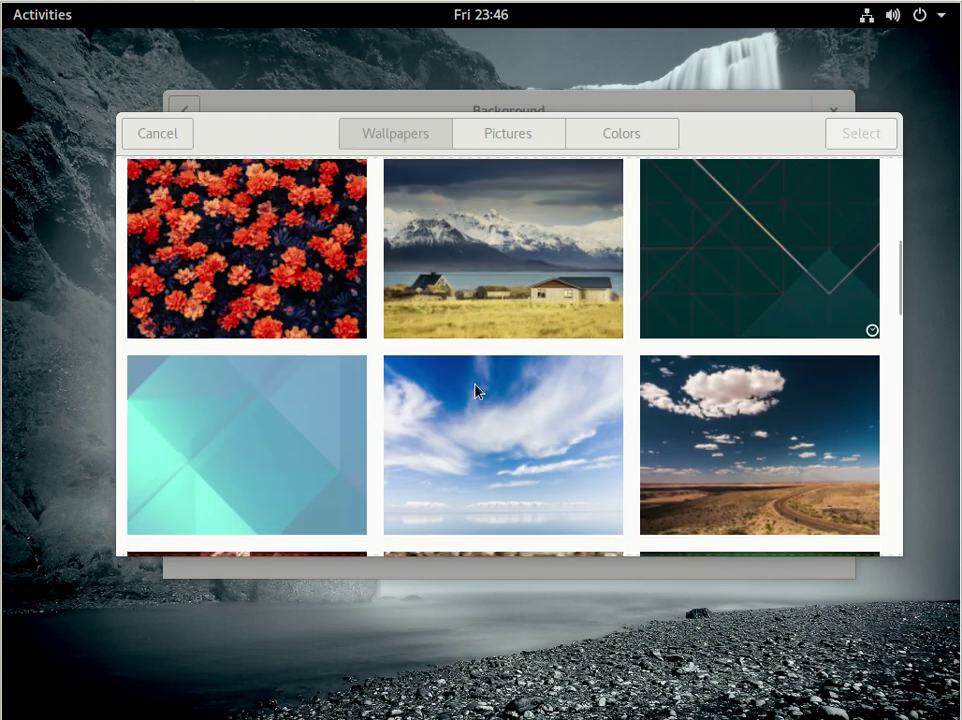
scroll(473, 422, up, 5)
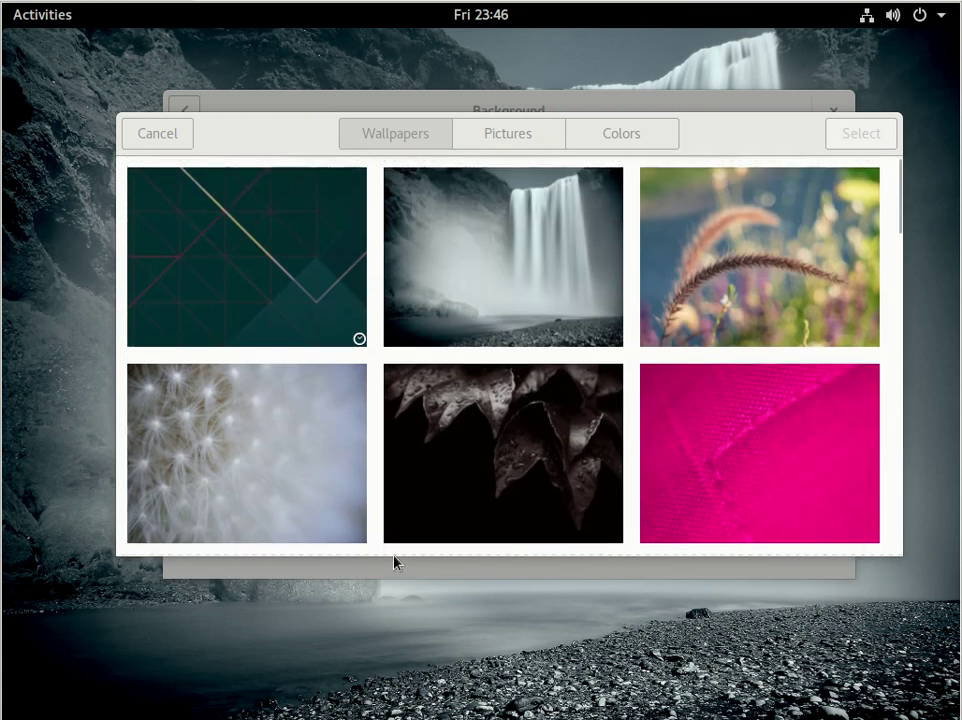
- Choose the grey waterfall wallpaper again as the desktop background and close the Settings window
double_click(470, 325)
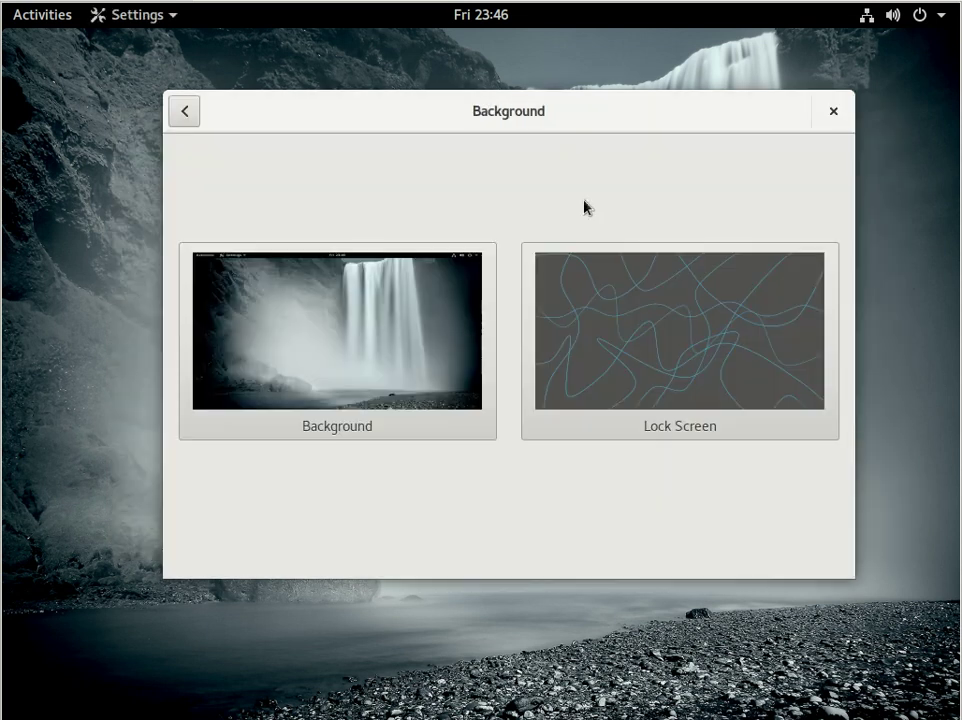
click(841, 115)
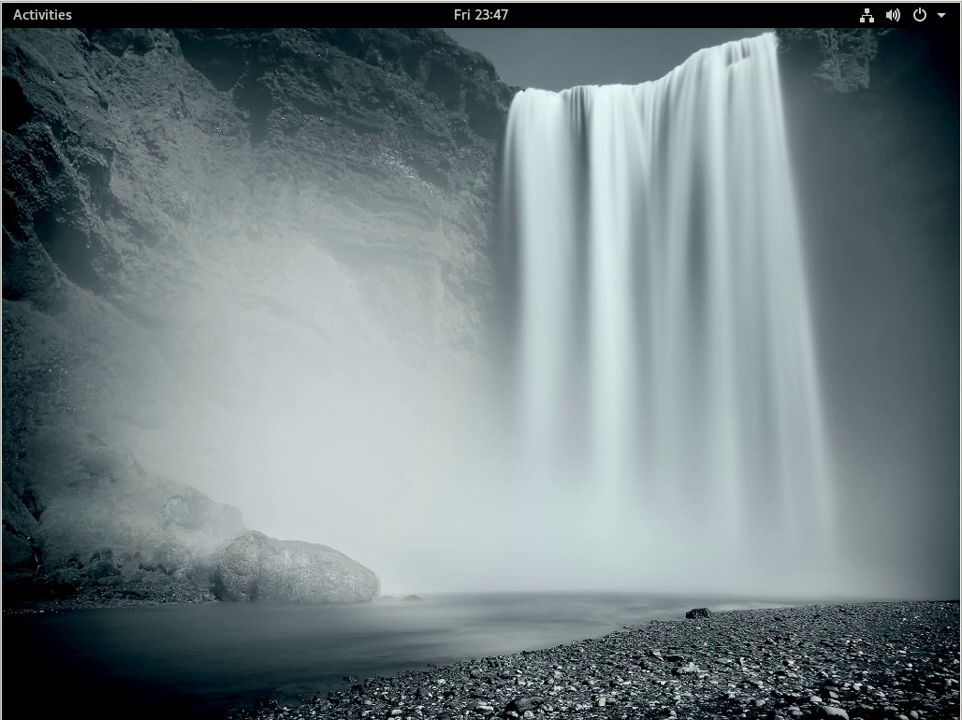
- Show all installed applications from the activities overview and launch Videos from the second page
click(44, 17)
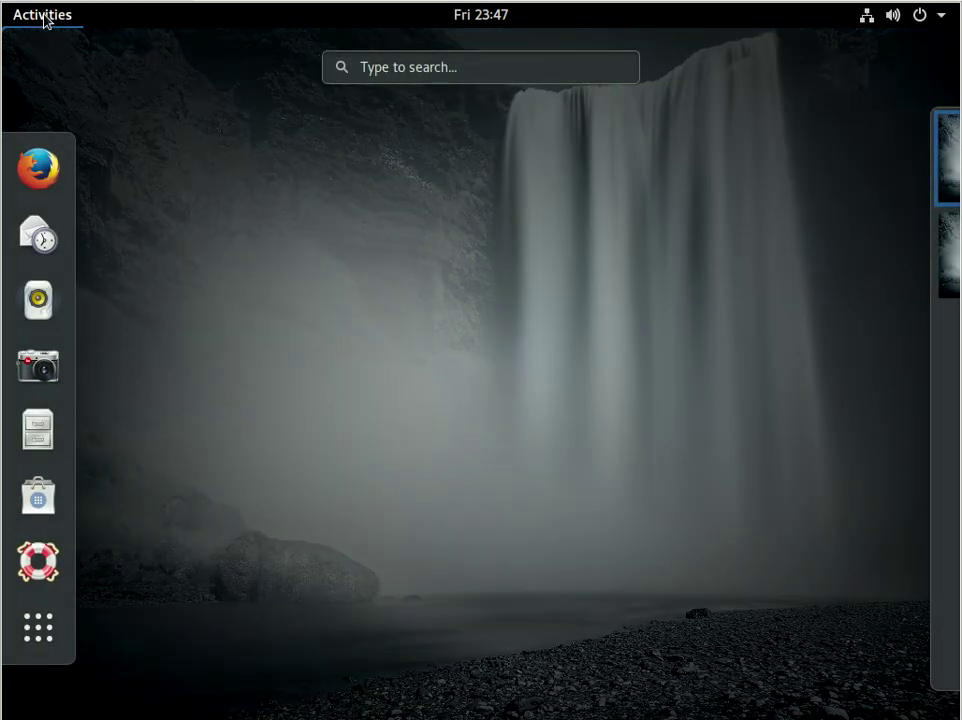
click(20, 628)
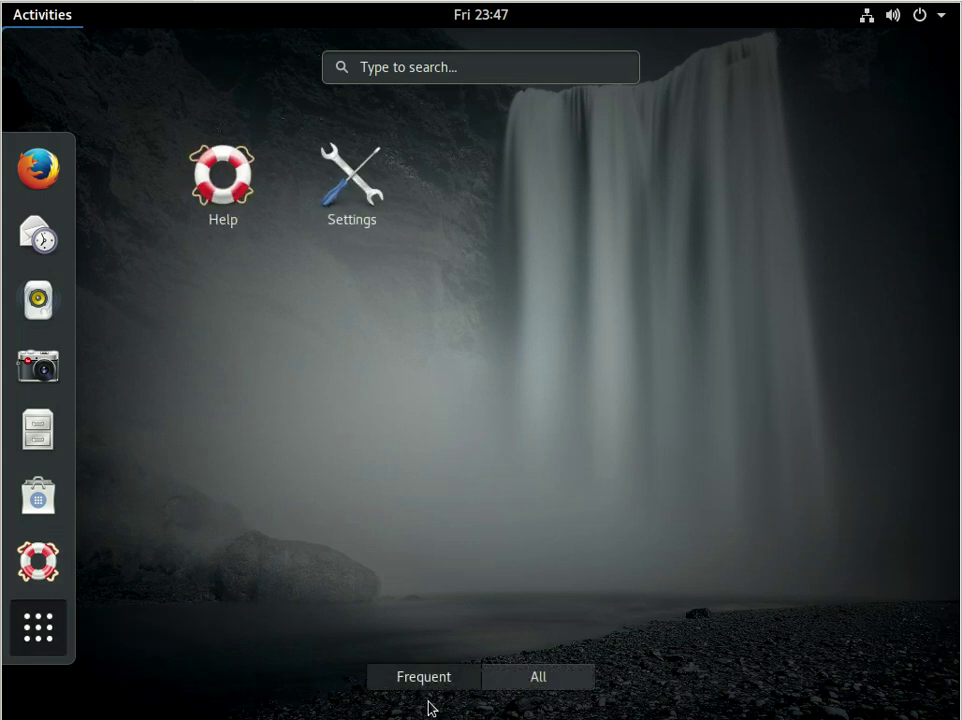
click(525, 685)
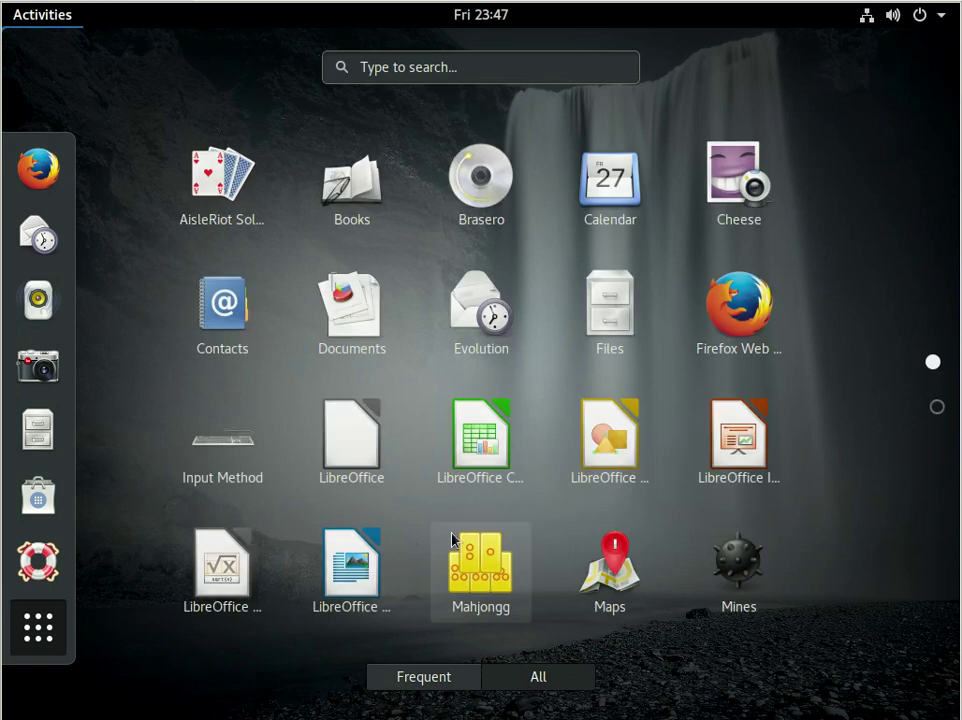
scroll(403, 160, down, 1)
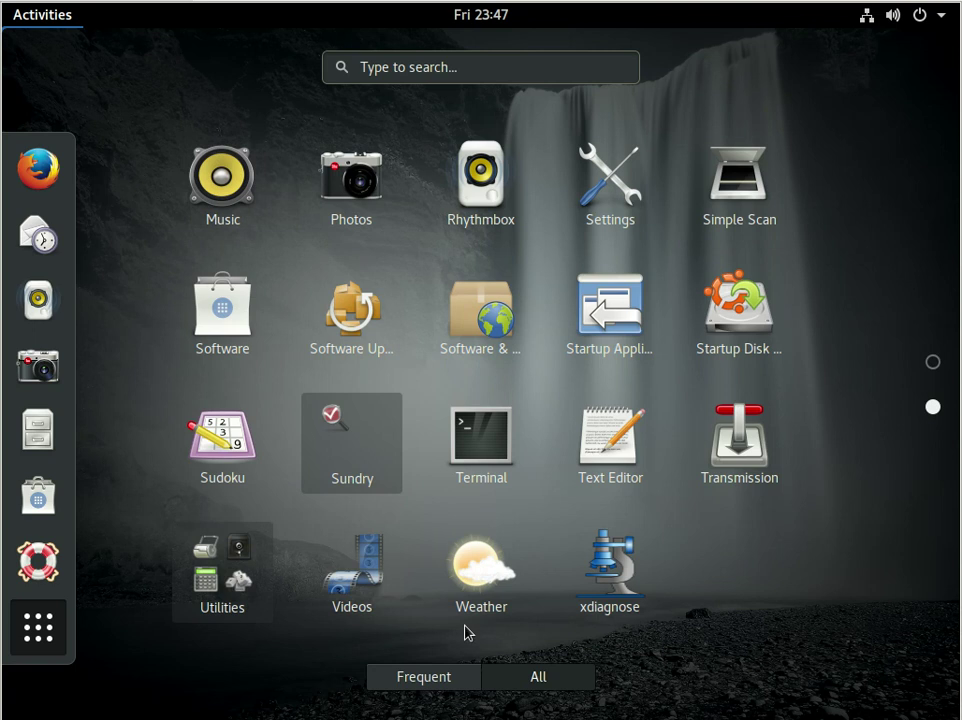
click(378, 590)
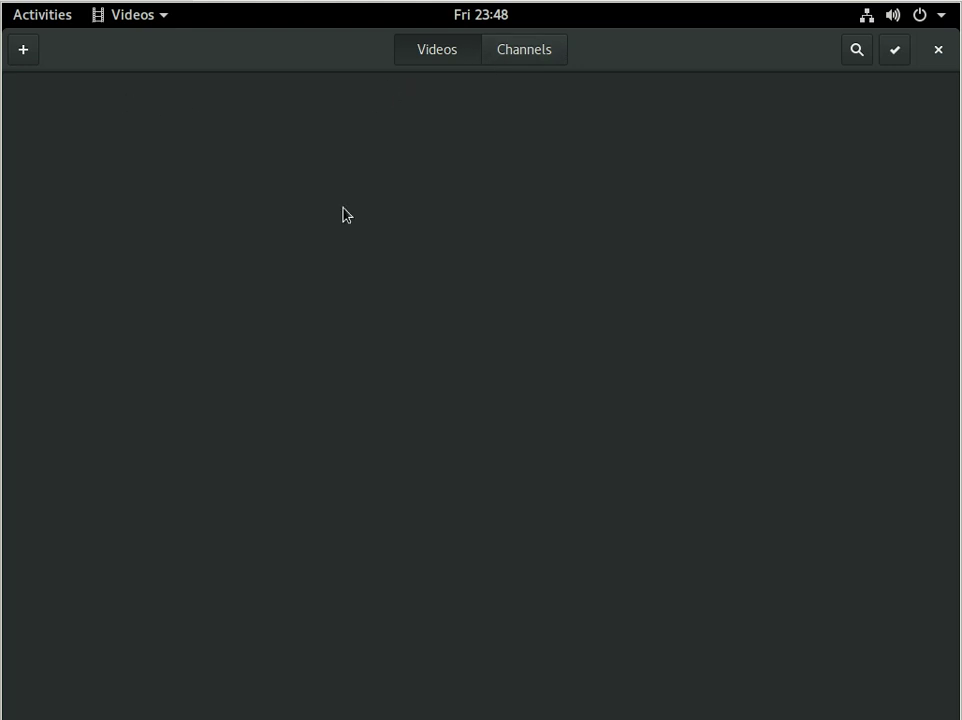
- Examine the application menu and the local video file chooser in Videos without adding anything, and close the application
click(160, 20)
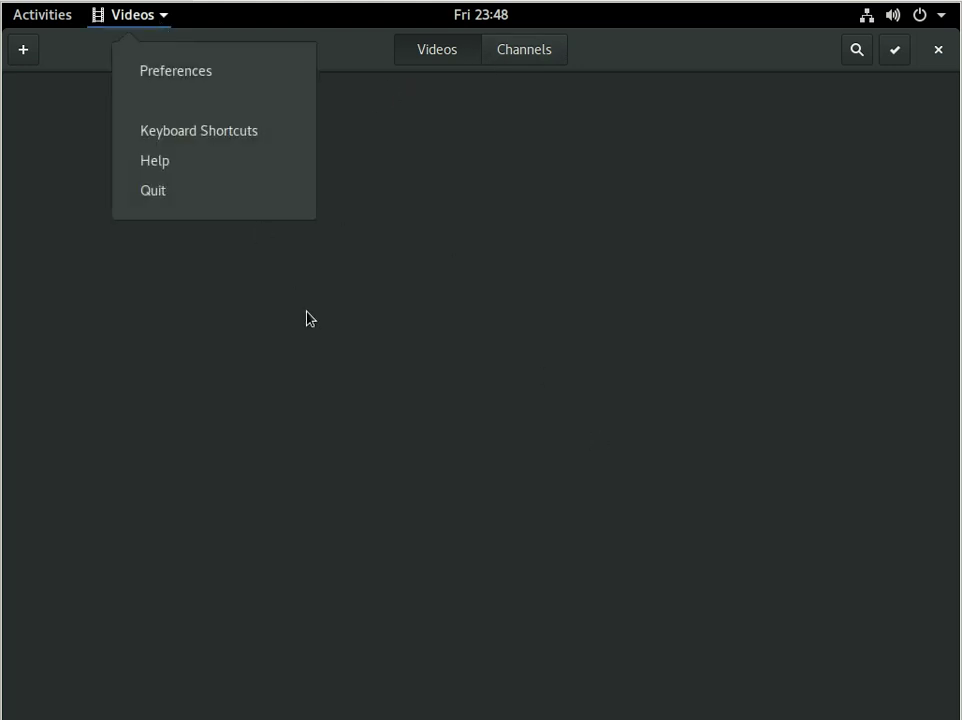
click(458, 394)
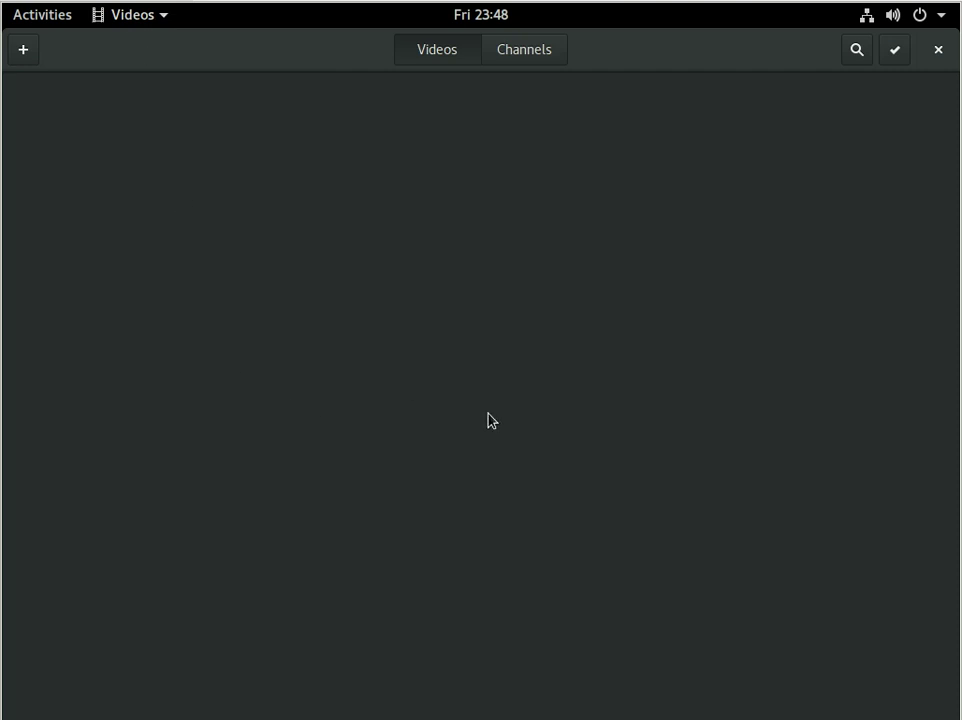
click(29, 51)
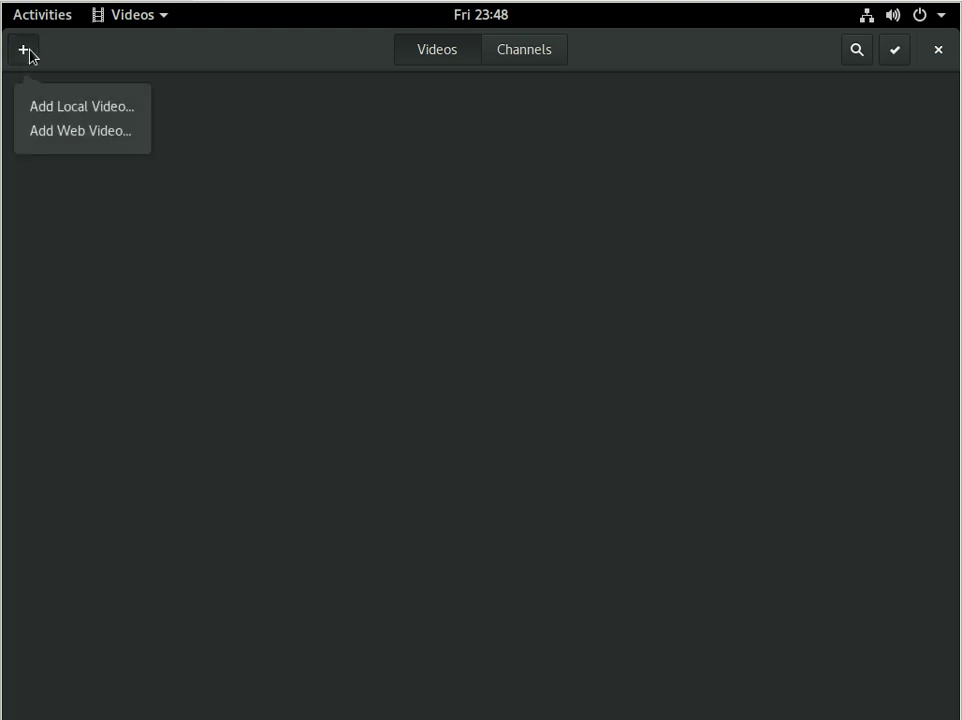
click(103, 110)
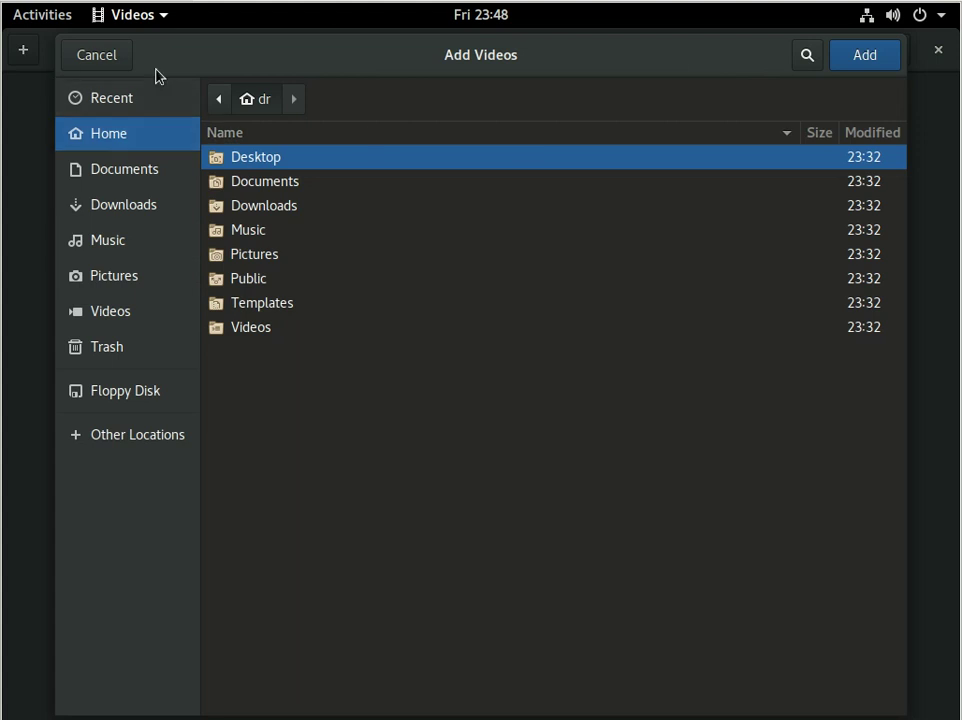
click(80, 50)
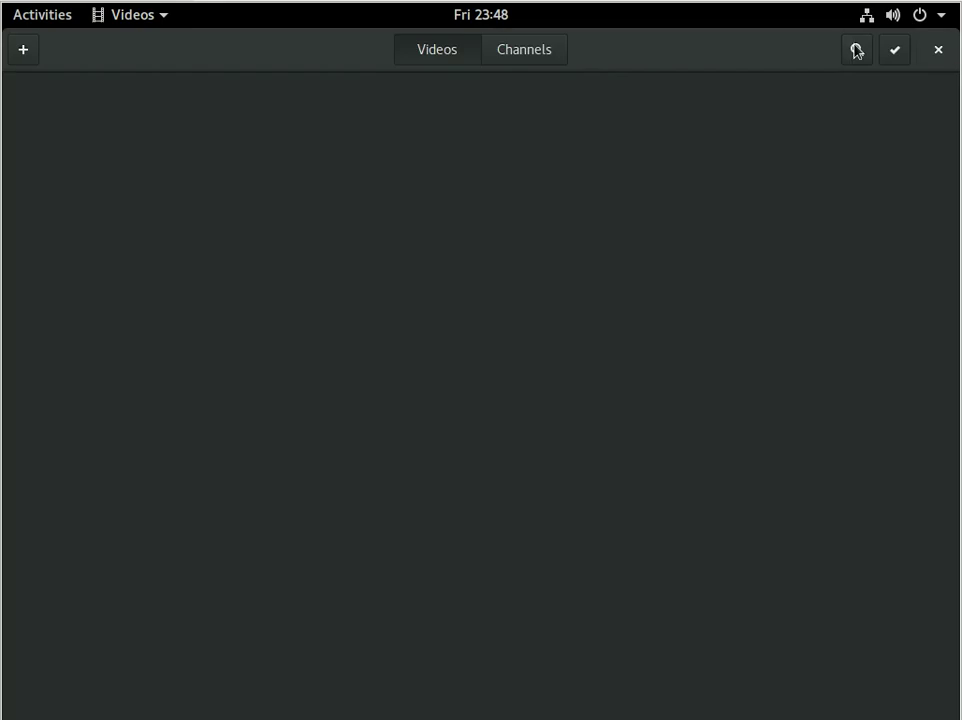
click(937, 50)
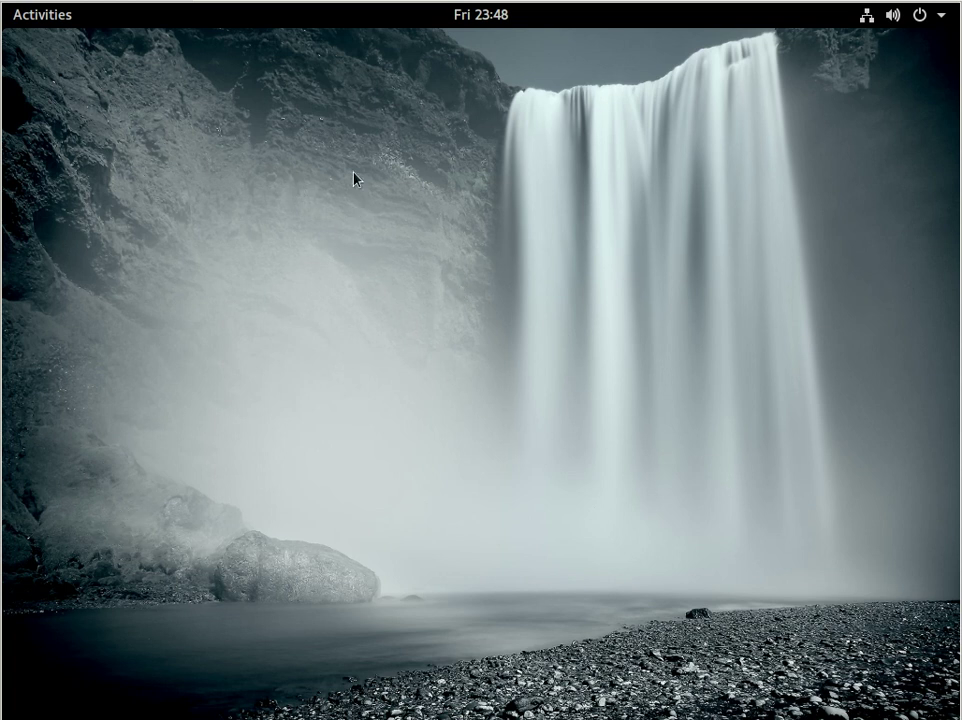
- Open the Account Settings of the signed-in user from the system status area and move the Users window lower on the desktop
click(940, 16)
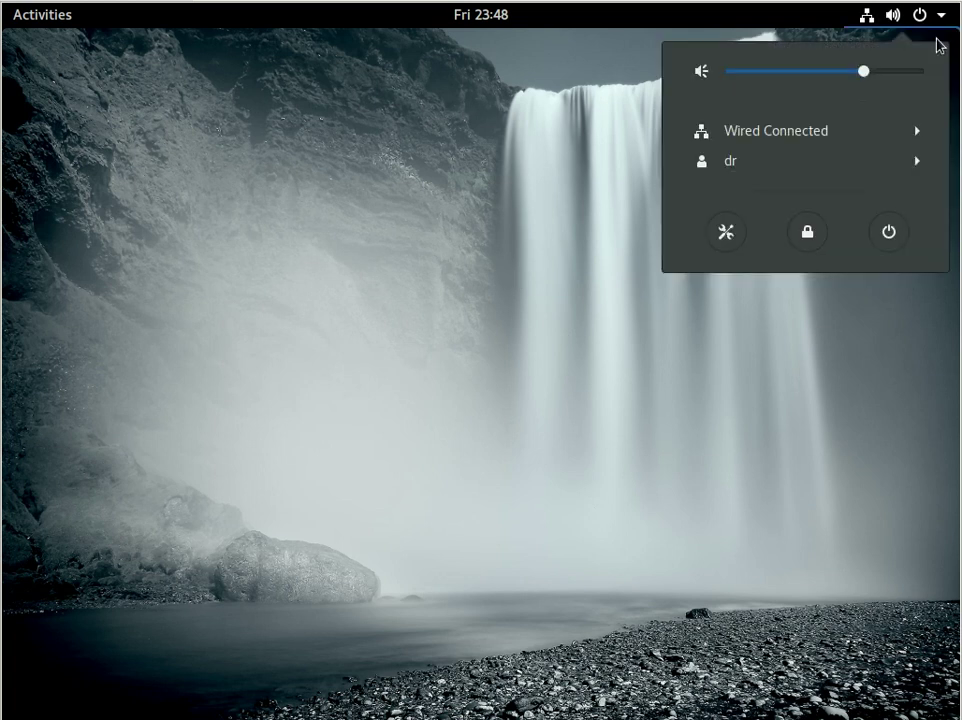
click(918, 164)
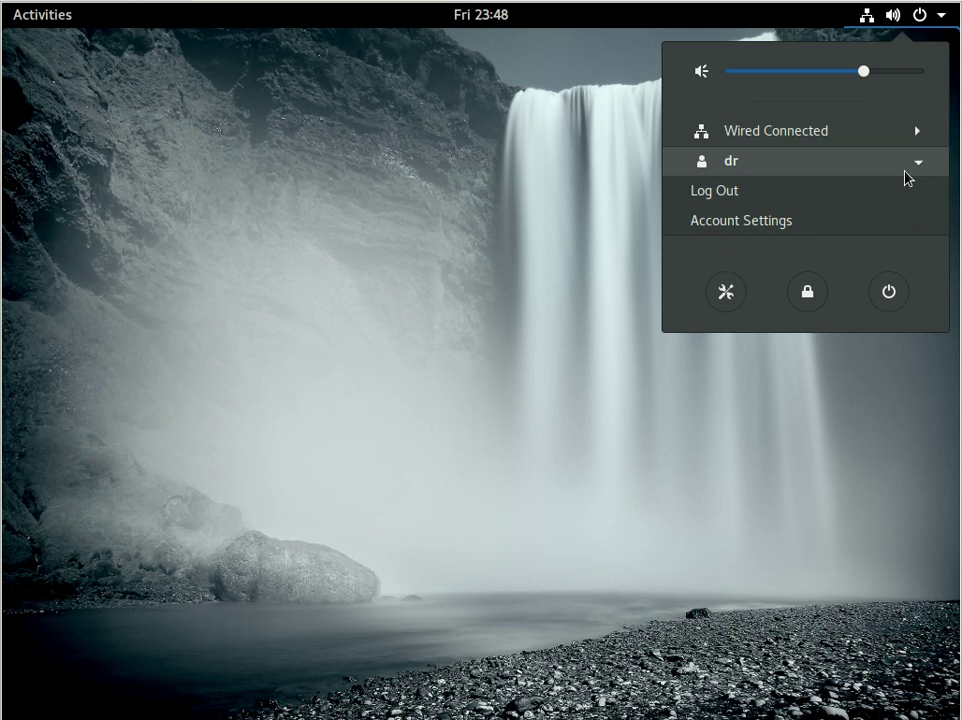
click(790, 221)
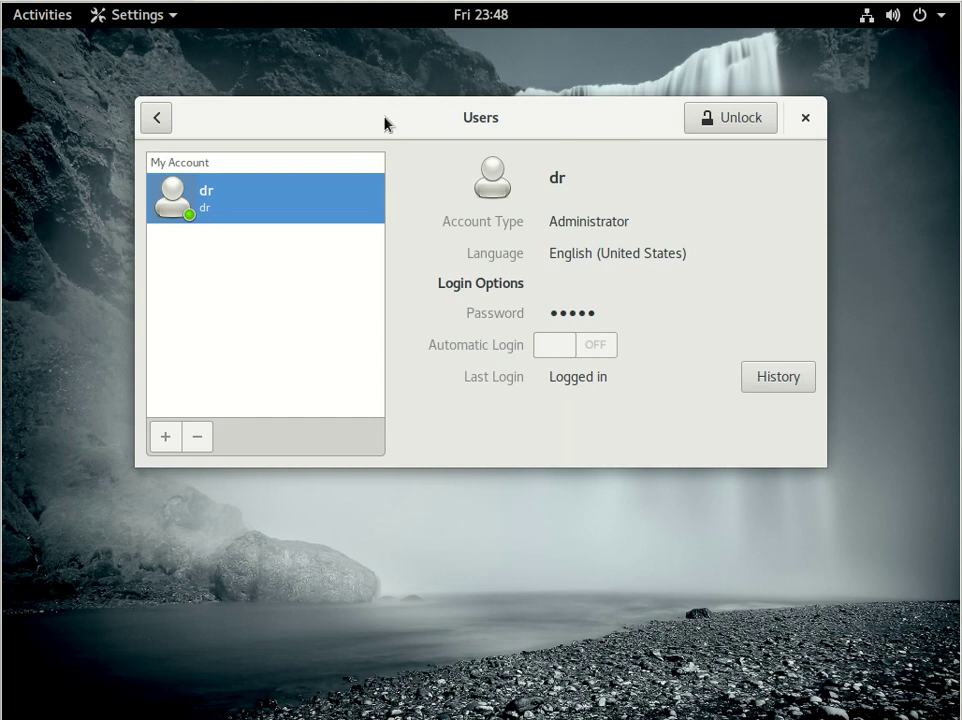
drag(385, 120, 360, 177)
drag(513, 167, 558, 169)
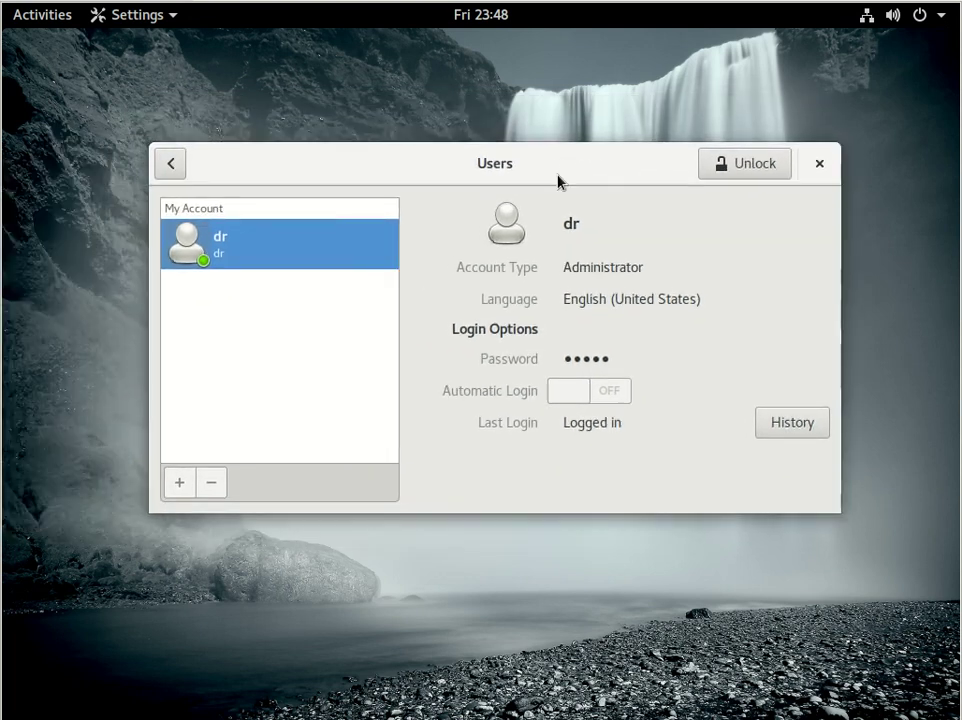
- Return to the All Settings overview and move its window up so that every category fits on the desktop
click(175, 165)
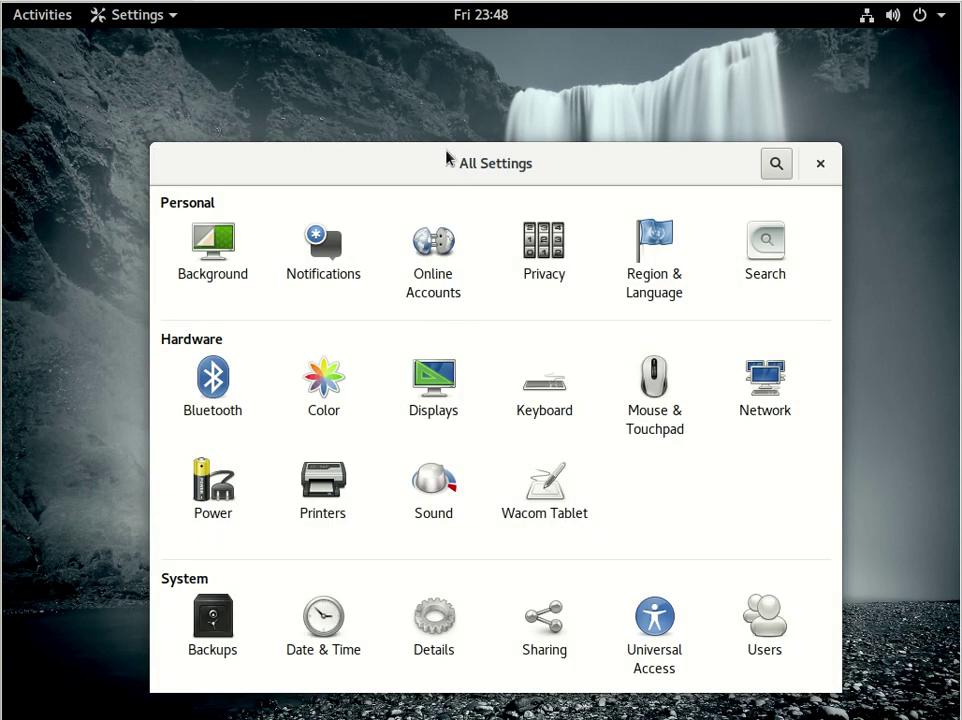
drag(462, 161, 447, 32)
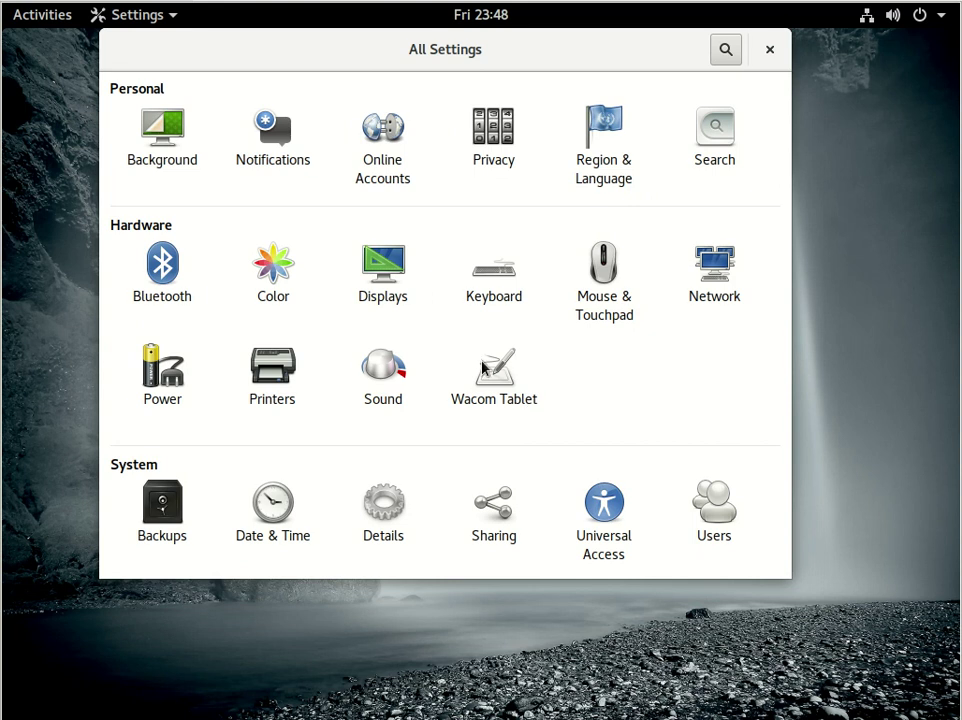
- Examine the account providers offered in Online Accounts, including the Other category, and close the Add Account dialog without adding one
click(388, 182)
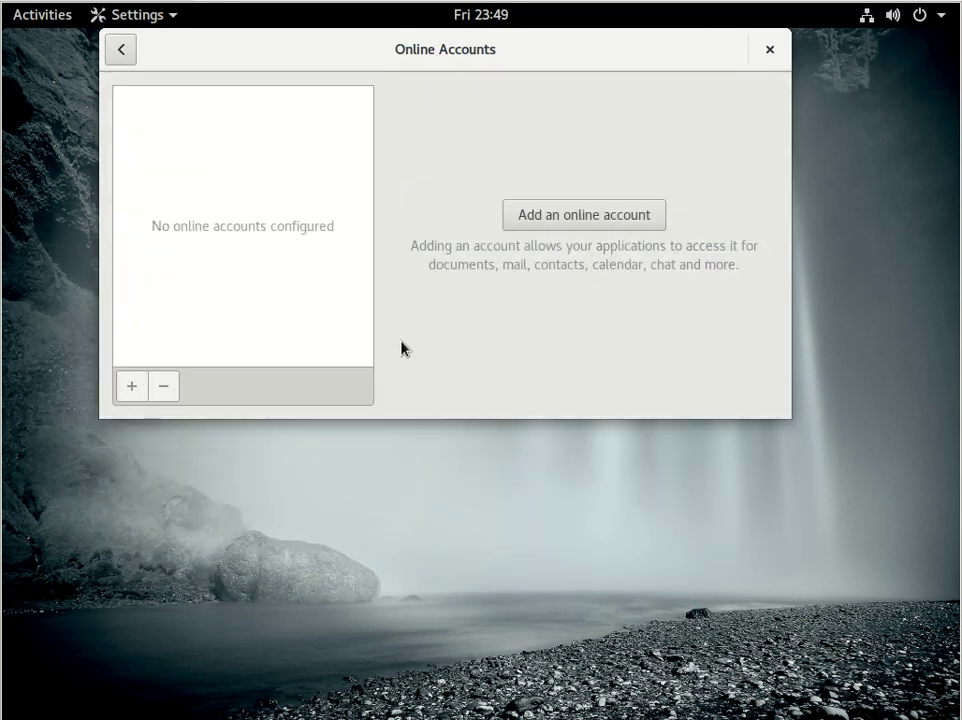
click(638, 214)
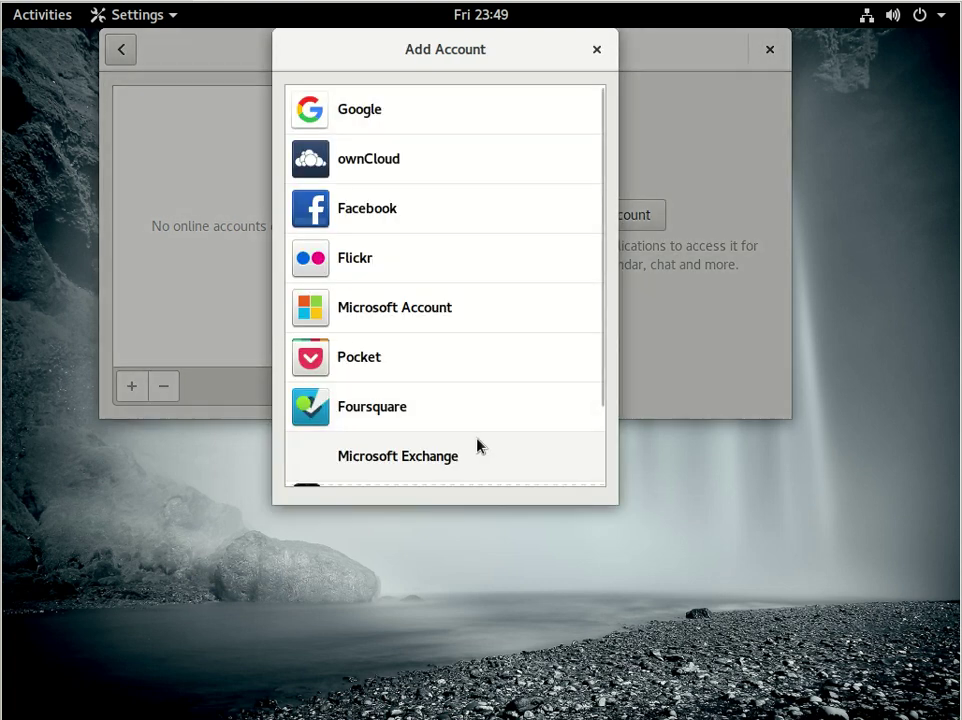
scroll(500, 170, down, 2)
scroll(487, 221, up, 2)
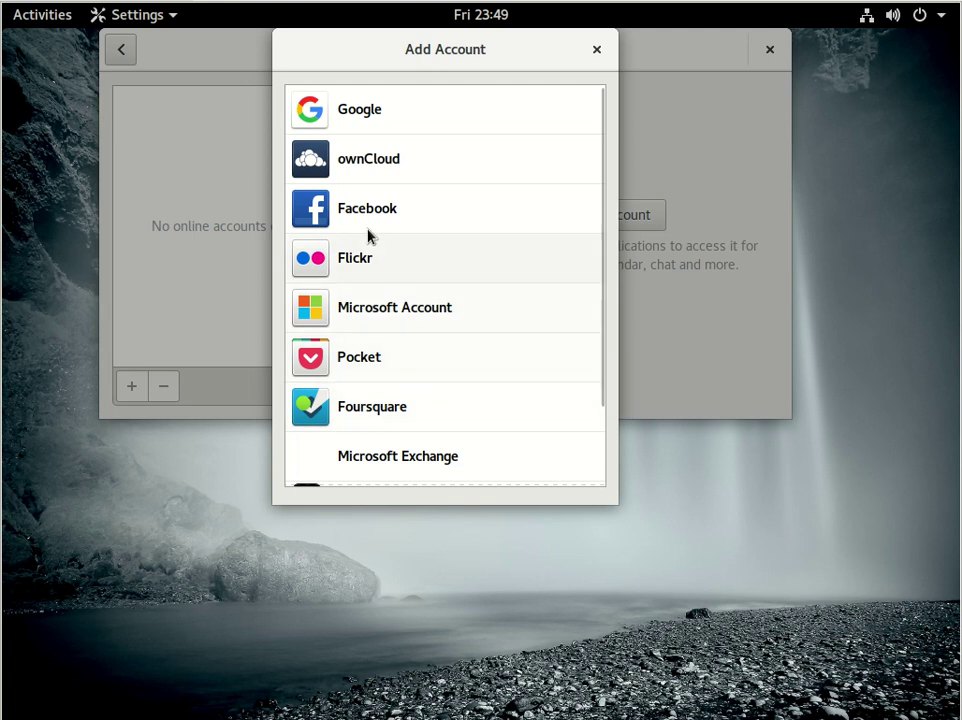
scroll(368, 223, down, 3)
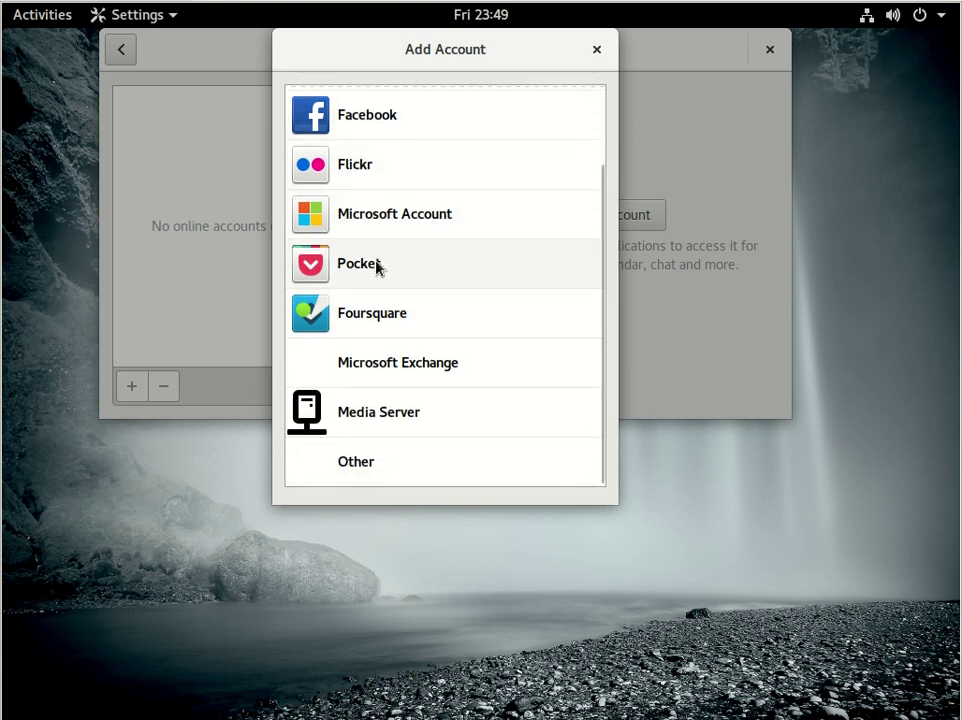
click(352, 466)
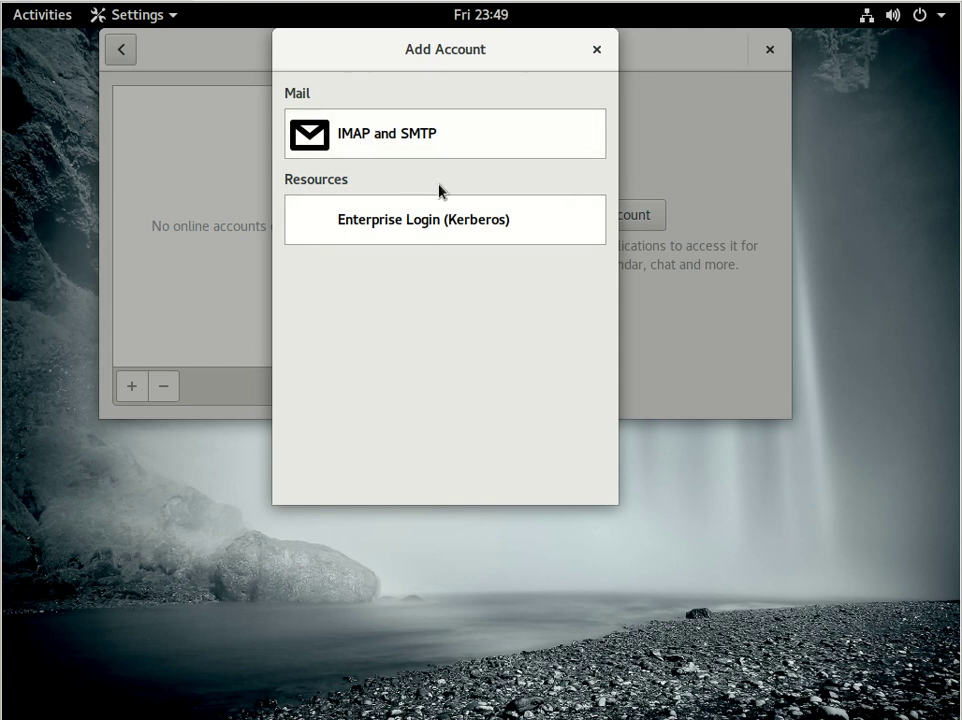
click(597, 51)
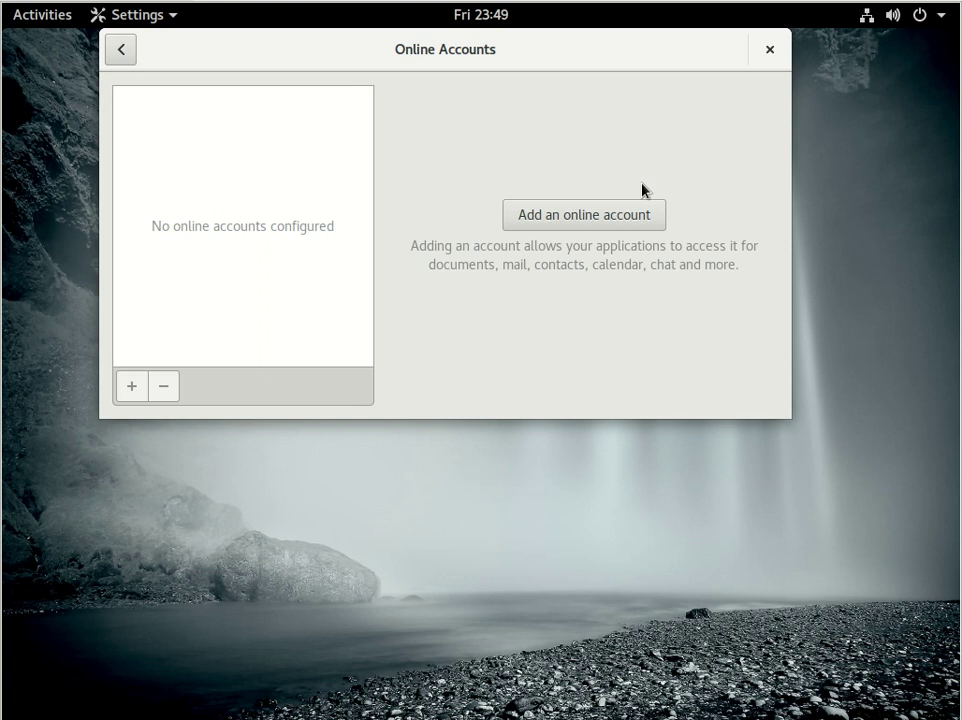
- Look at the system status menu, dismiss it, and close the Online Accounts settings window
click(917, 16)
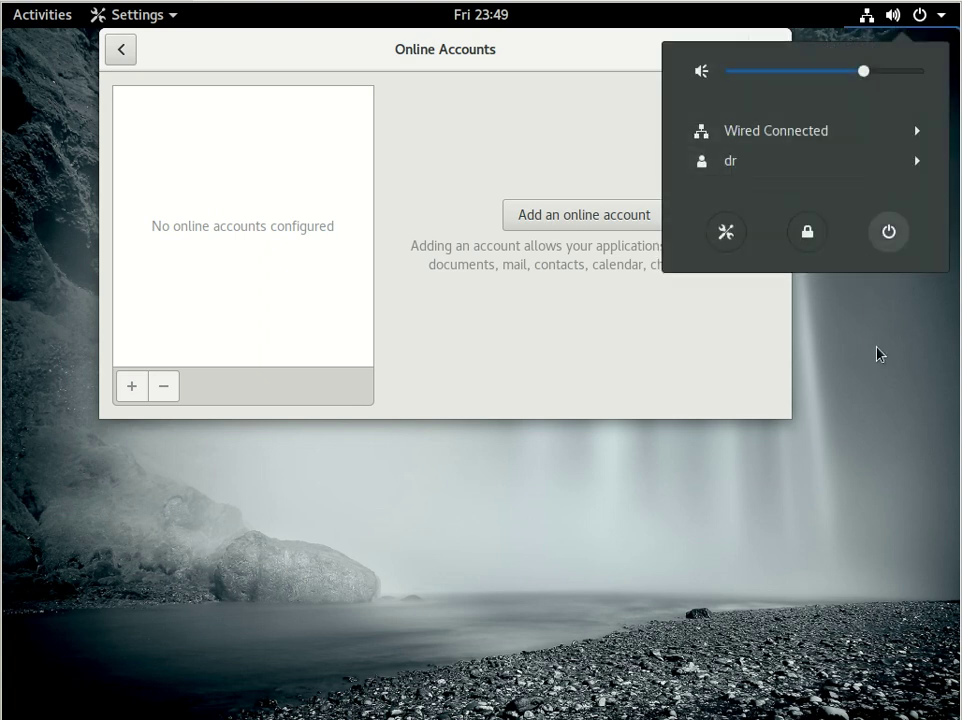
click(726, 369)
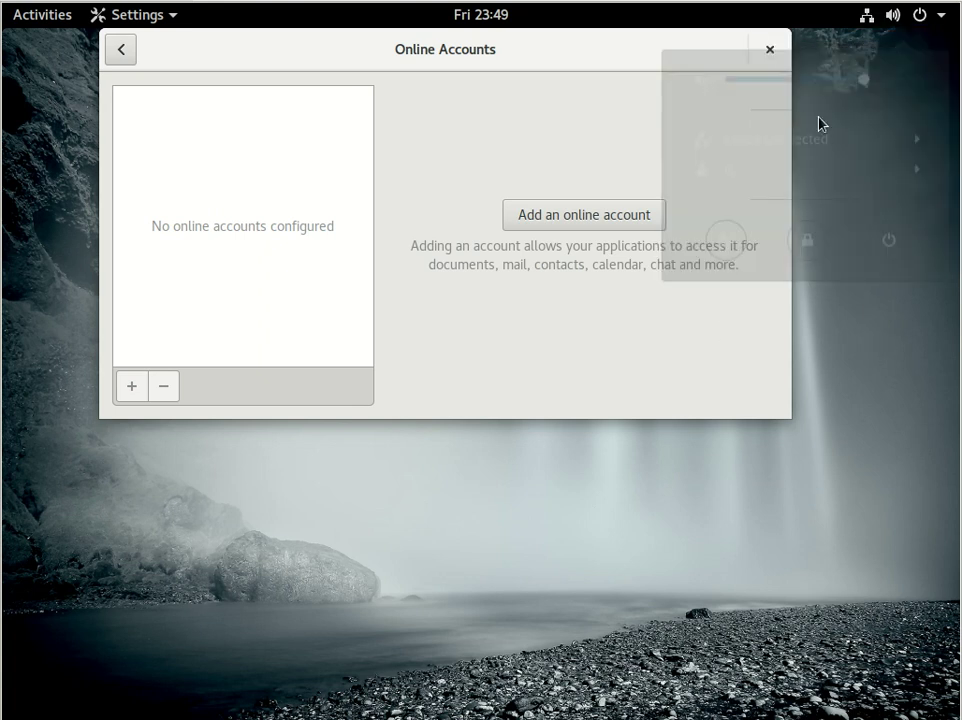
click(770, 50)
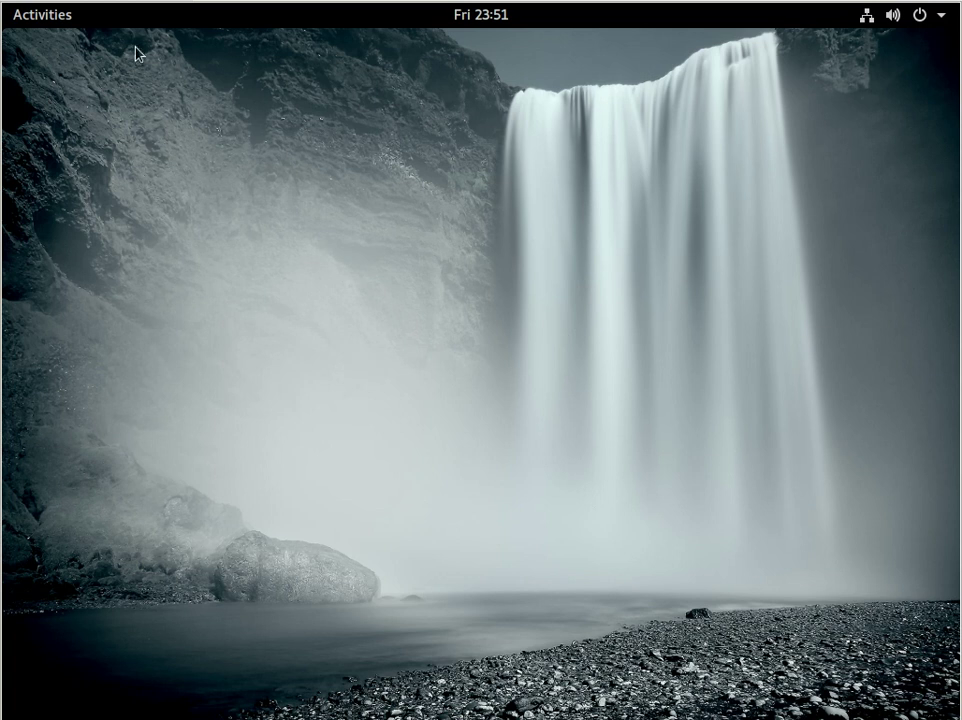
- Launch Files and Evolution from the activities overview, and shift Evolution's Welcome window slightly across the desktop
click(30, 20)
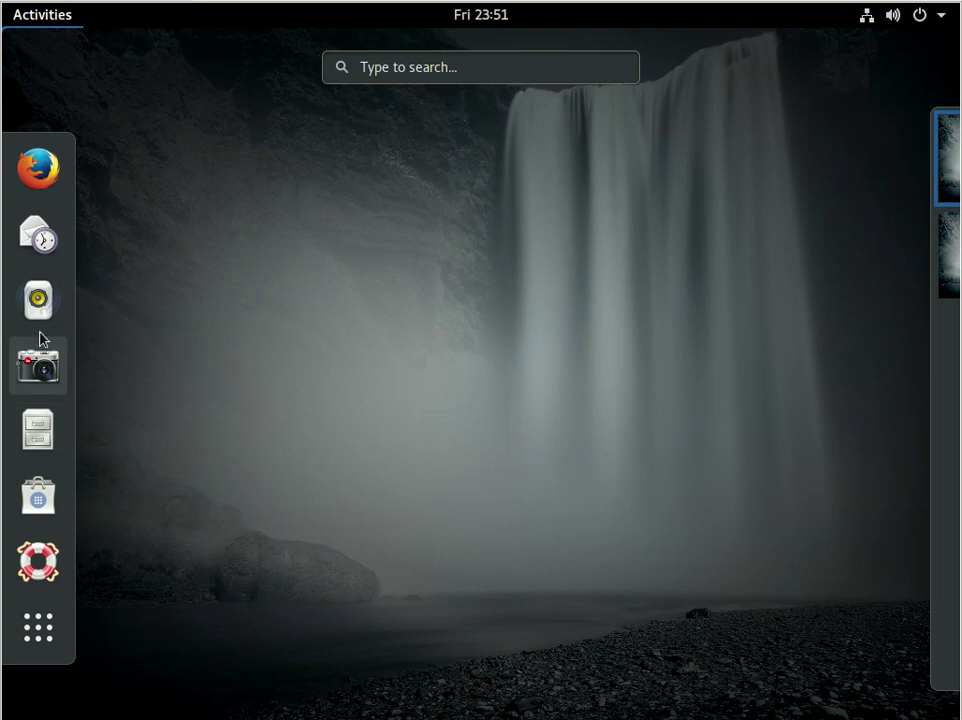
click(38, 430)
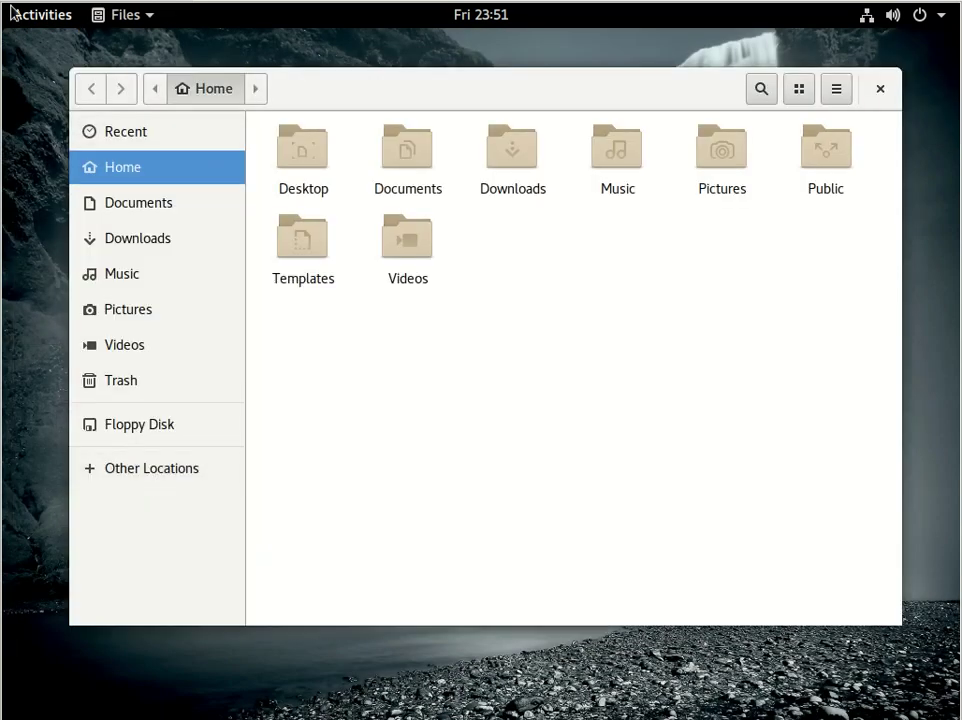
click(33, 18)
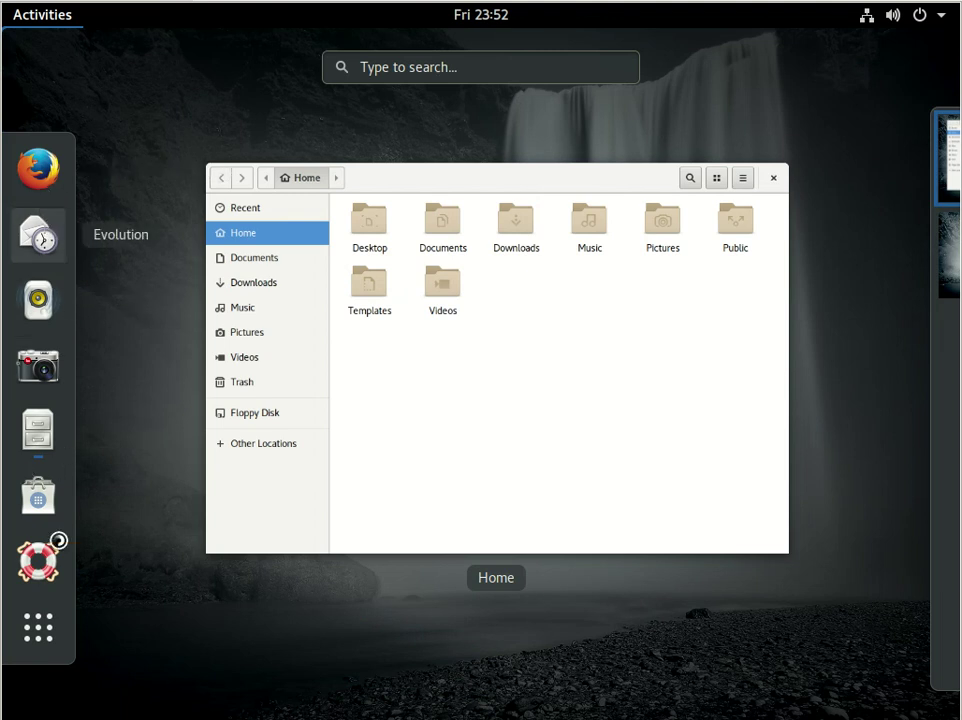
key(Return)
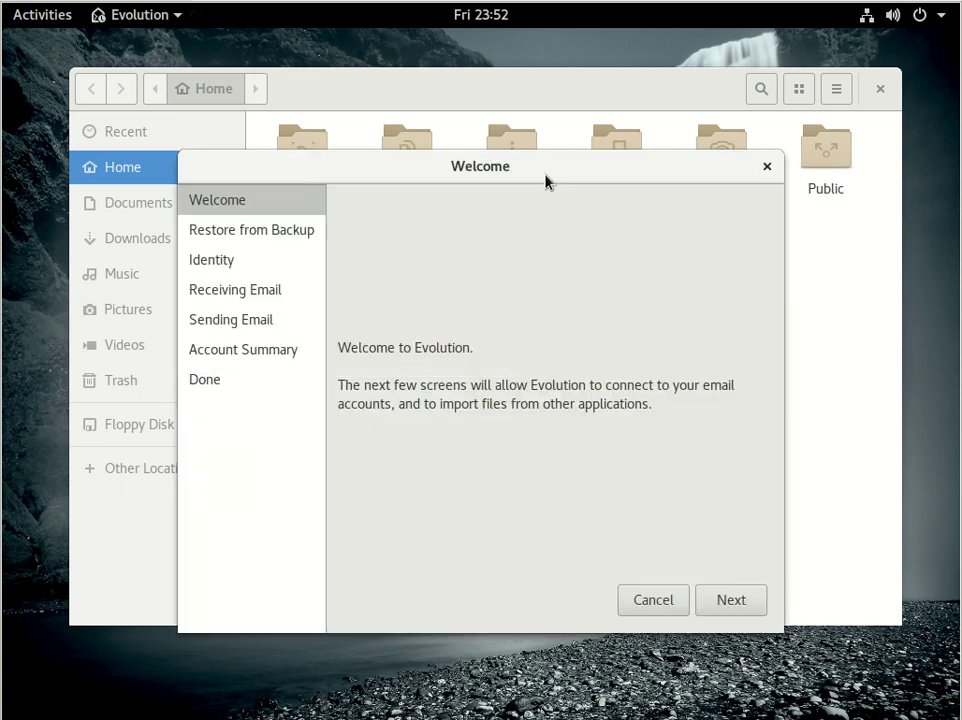
drag(481, 165, 548, 178)
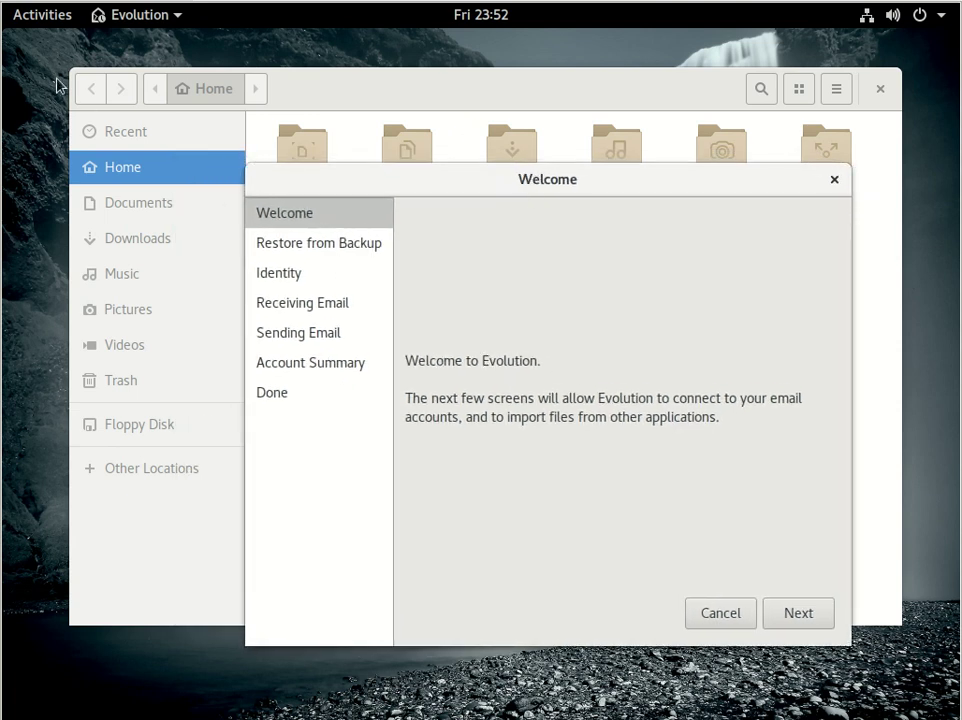
- Move Evolution's Welcome window from the first workspace to the second one in the activities overview
click(27, 18)
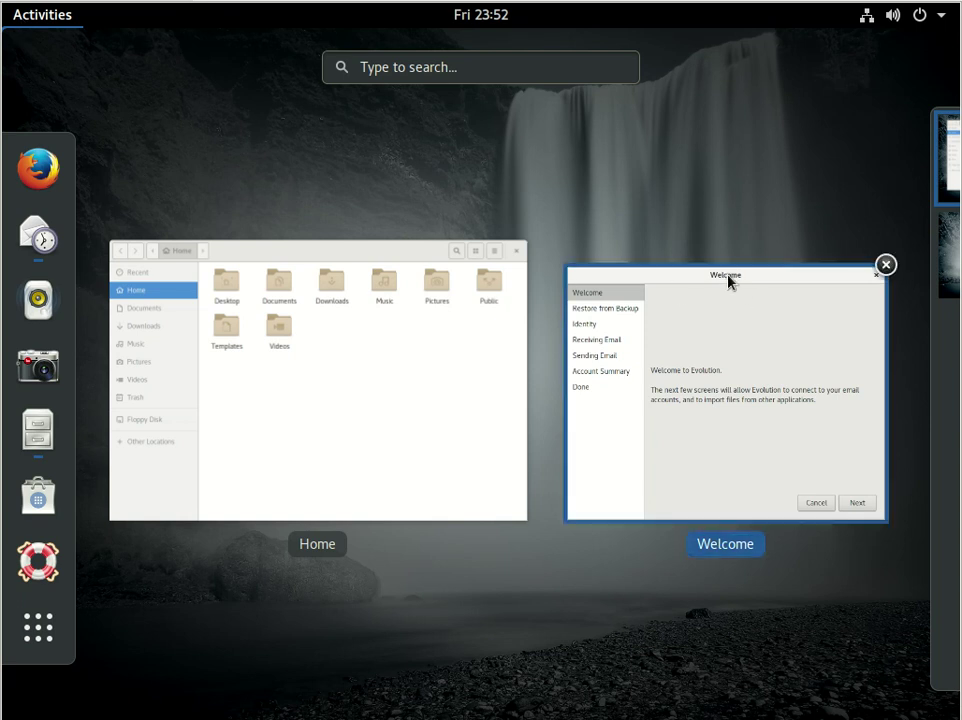
drag(773, 266, 762, 290)
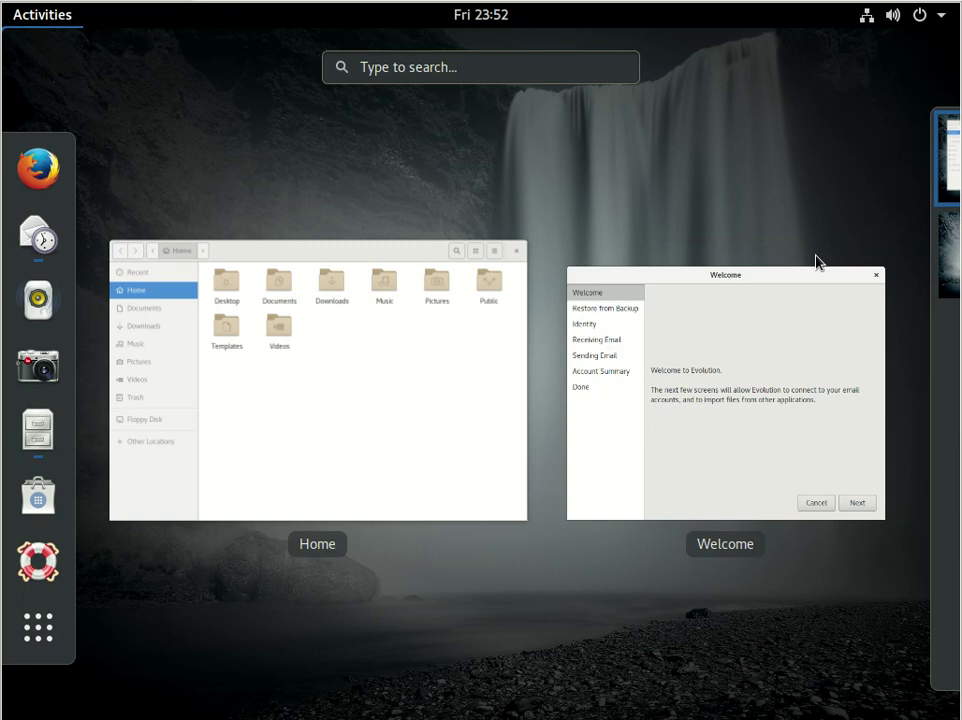
click(730, 282)
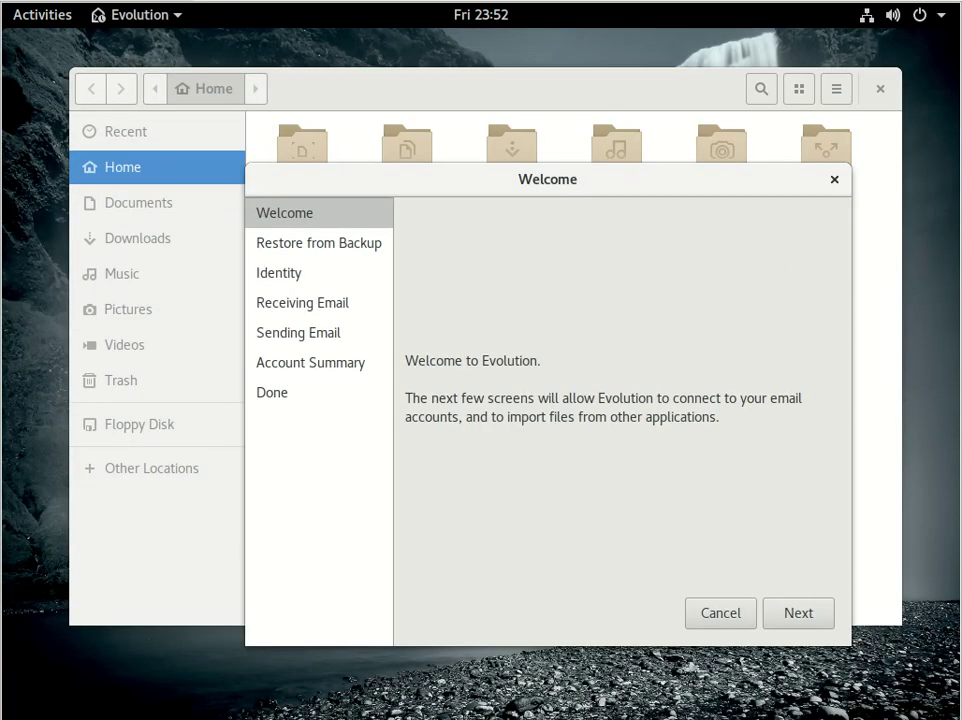
key(super)
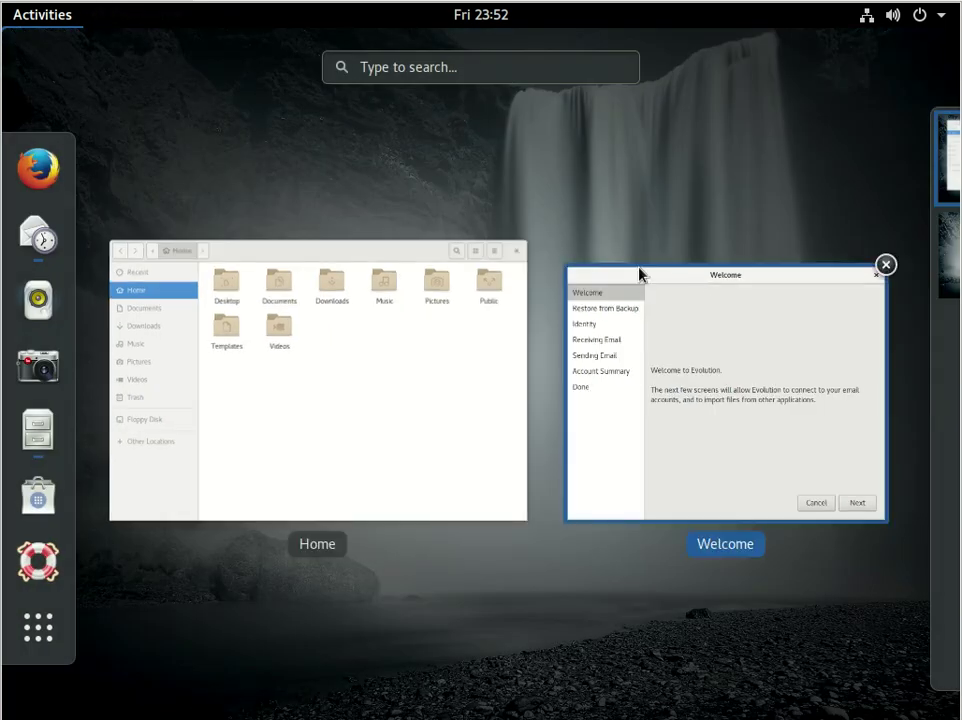
drag(640, 274, 878, 266)
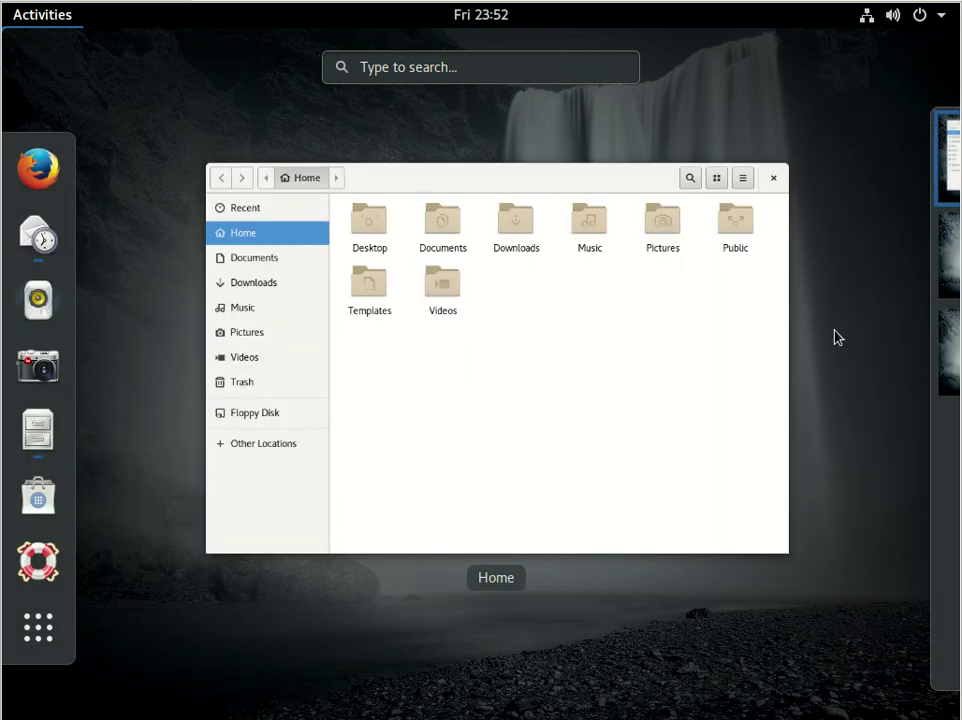
- View the second workspace containing the Evolution window, and return to the Files window on the first workspace
mouse_move(936, 279)
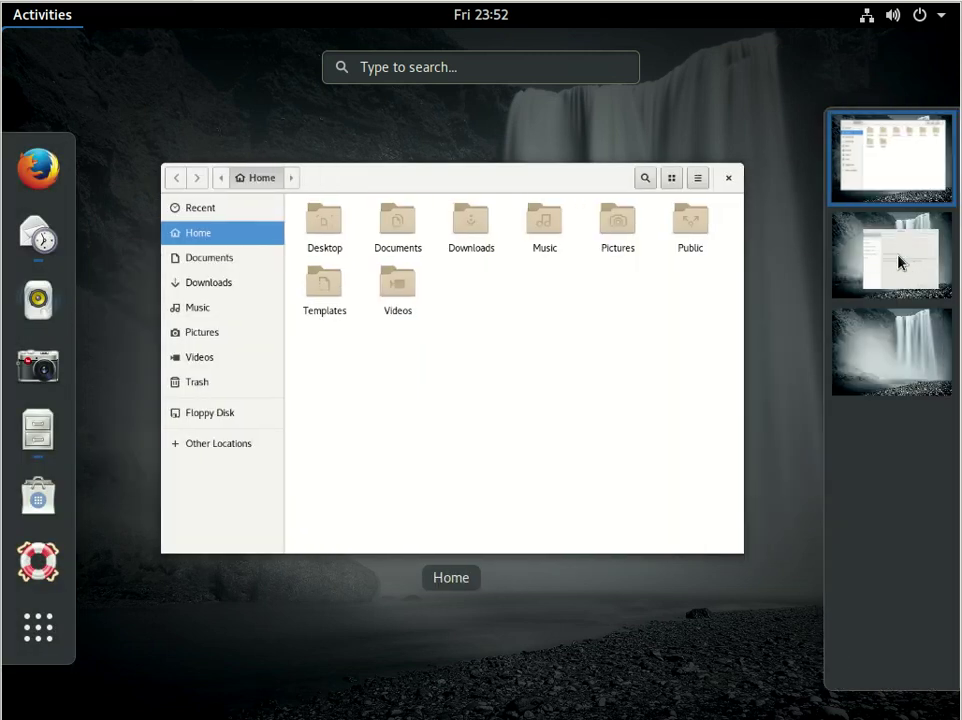
click(898, 262)
click(891, 172)
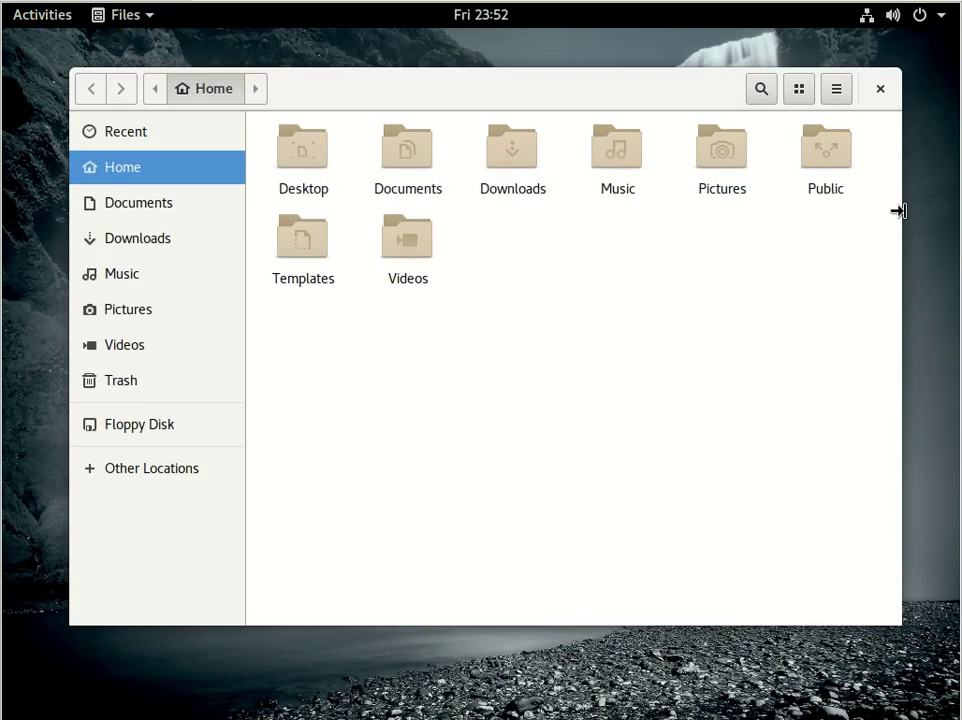
- Bring Evolution's Welcome window back from the second workspace to the first one in the activities overview
click(30, 21)
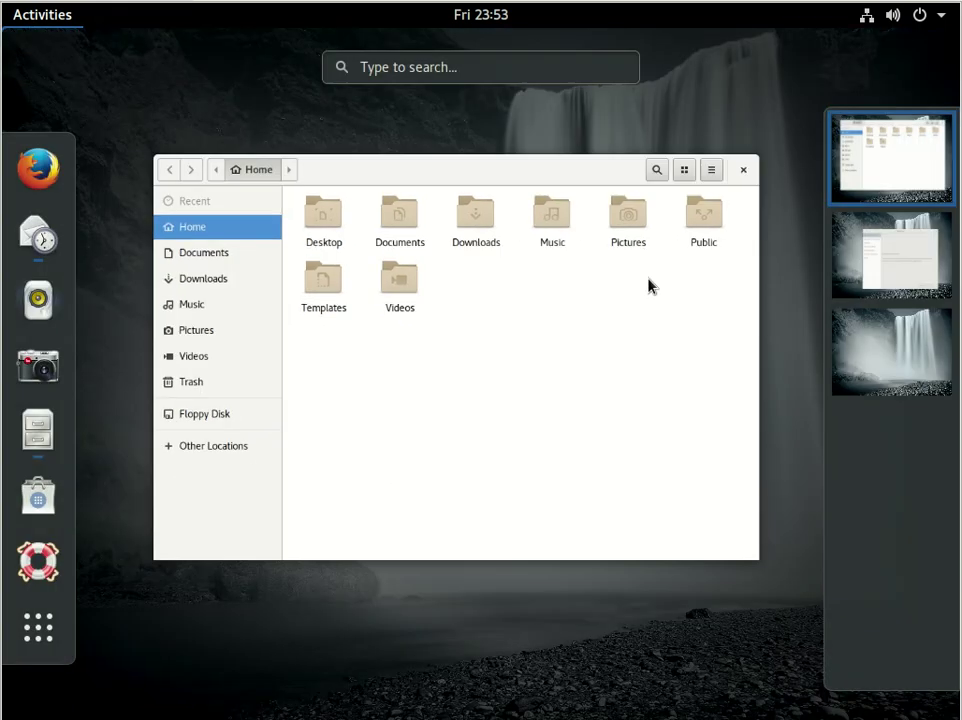
drag(912, 248, 612, 490)
drag(913, 262, 880, 150)
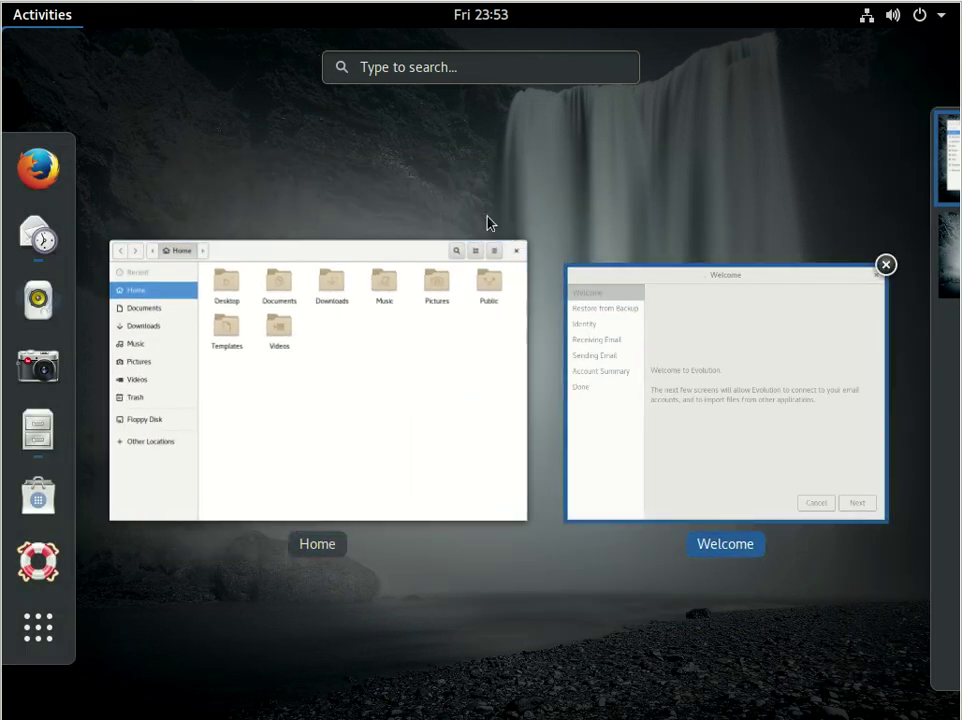
- Close the Evolution Welcome window and the Files window, and show the activities overview again
click(886, 265)
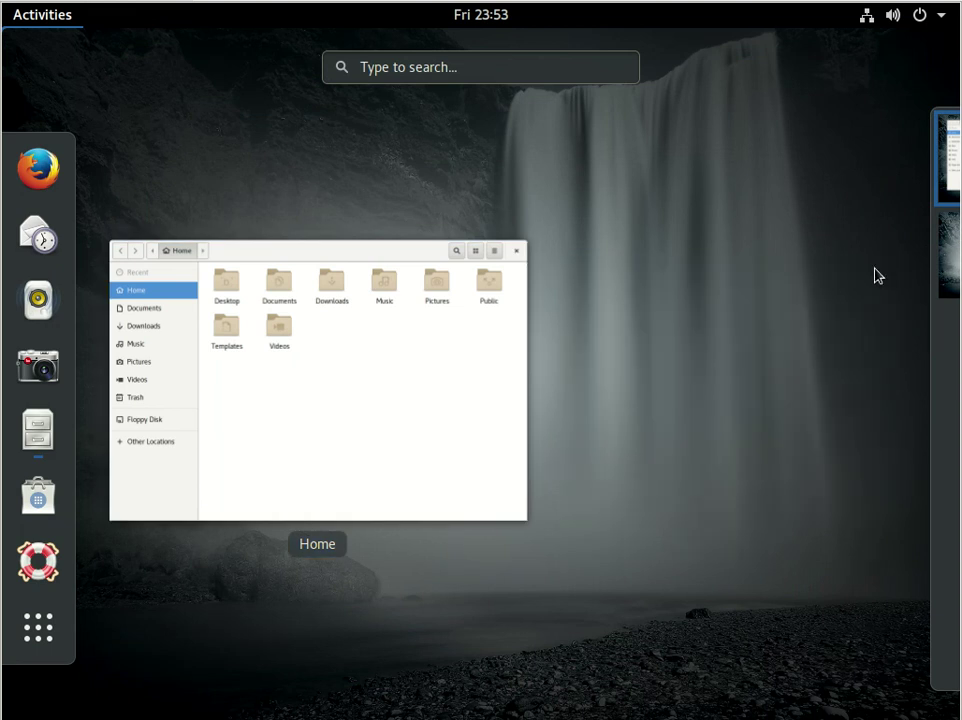
click(382, 339)
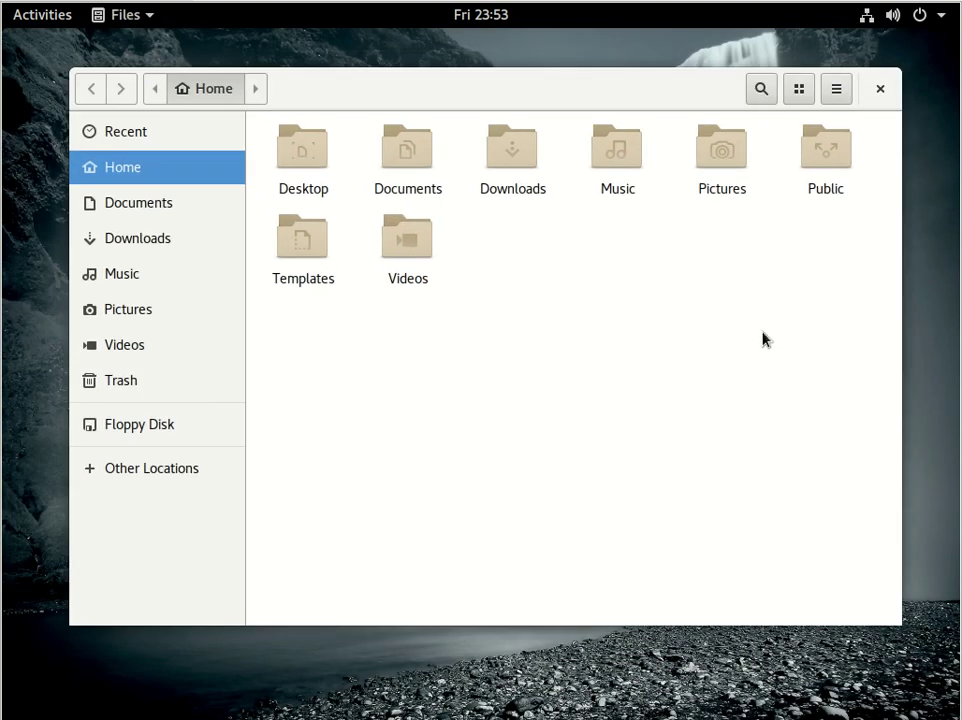
click(879, 88)
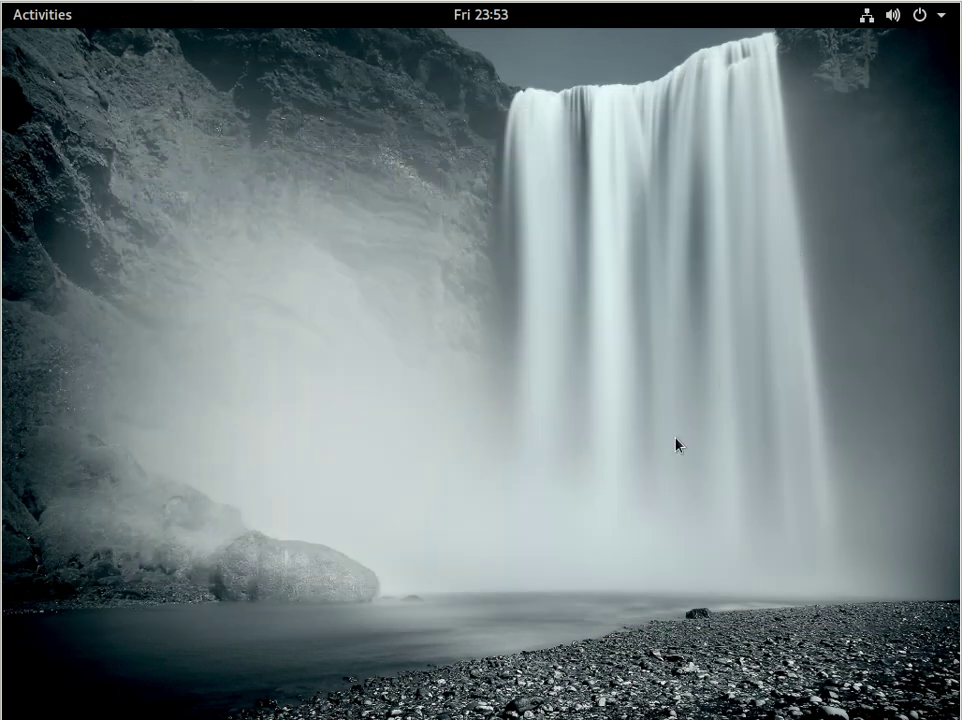
click(32, 13)
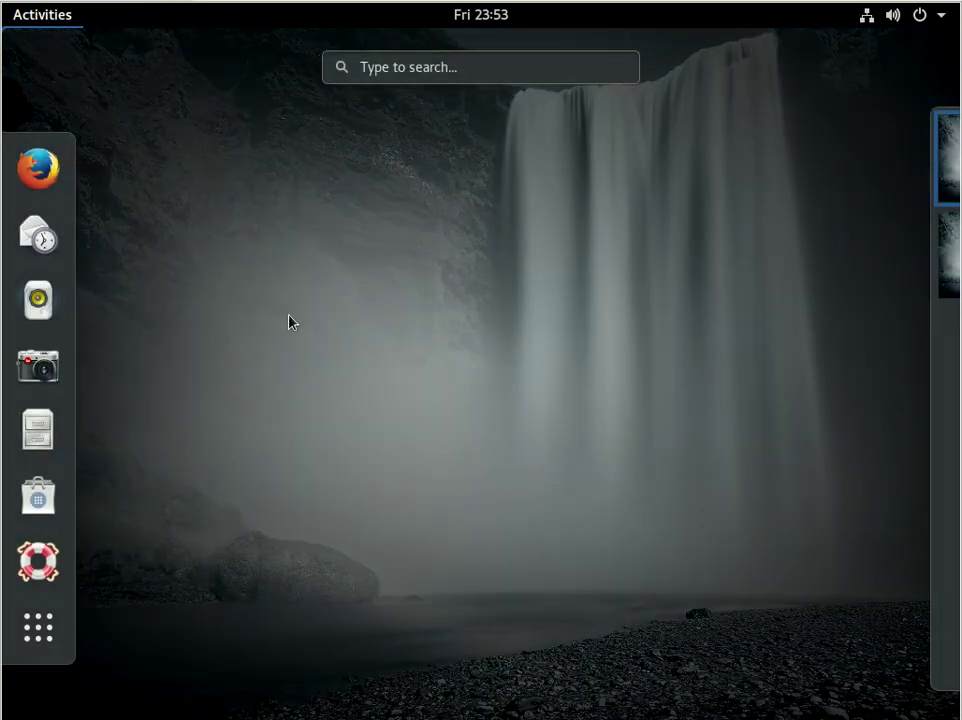